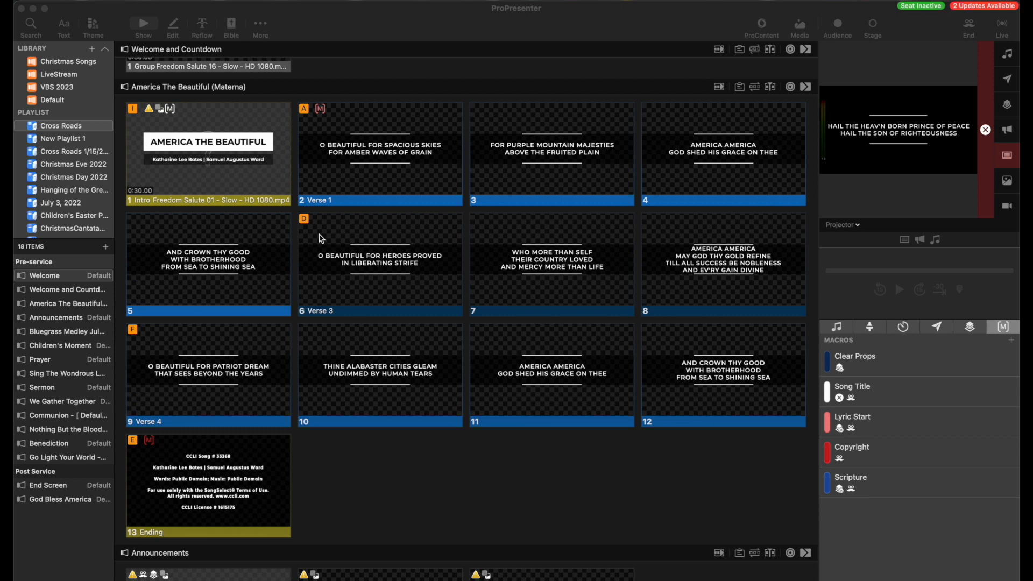
scroll(320, 236, up, 10)
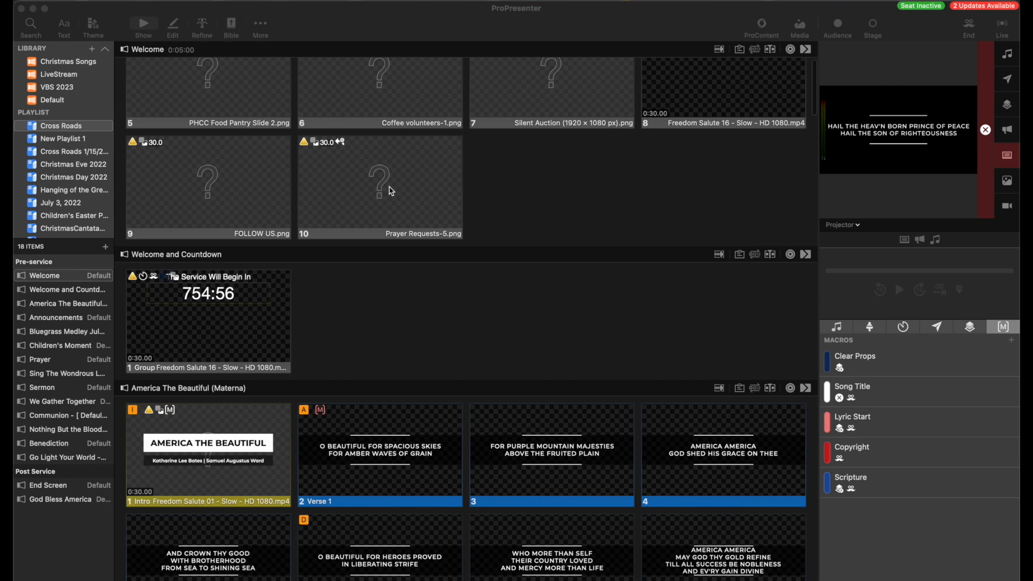
scroll(398, 325, down, 8)
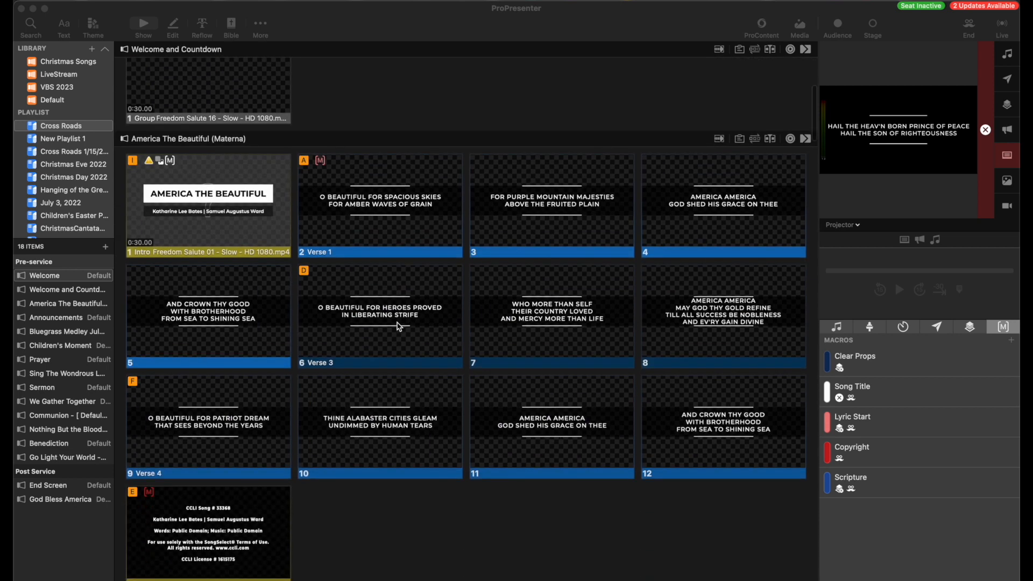
scroll(400, 323, down, 2)
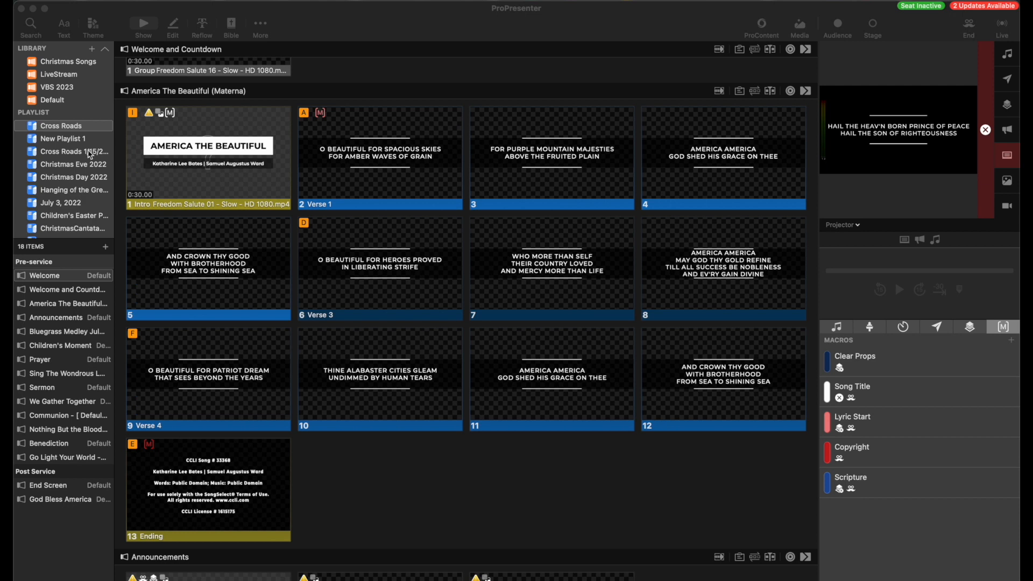
Search SongSelect by CCLI for "great are you lord" and open the import options for the first matching song.
click(63, 125)
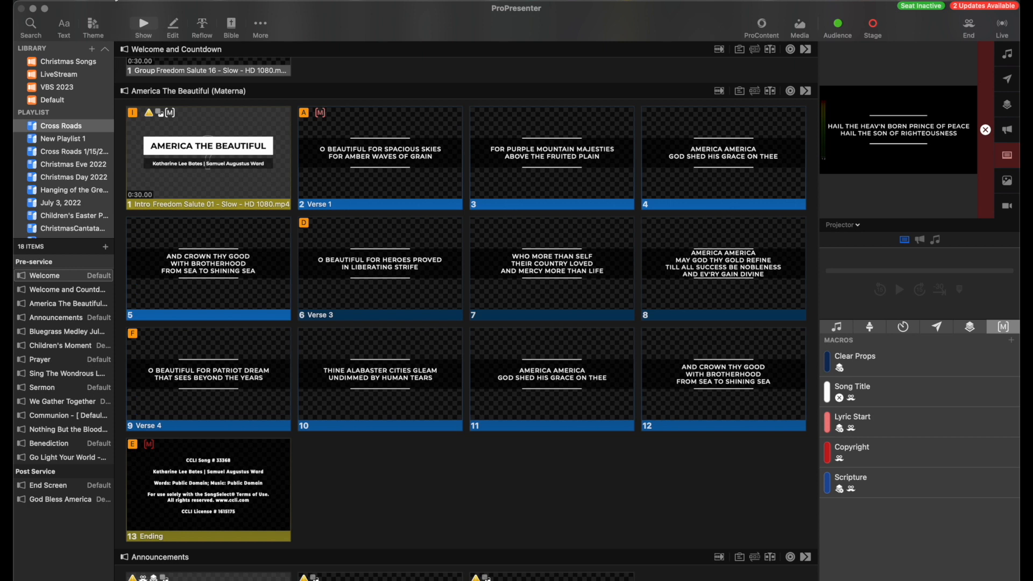
click(116, 1)
mouse_move(137, 47)
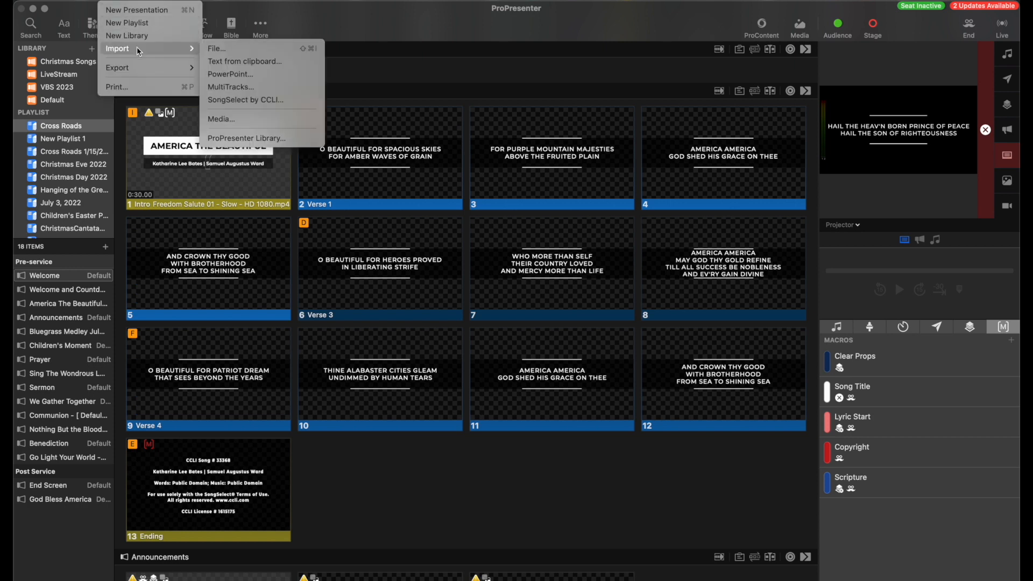
click(258, 103)
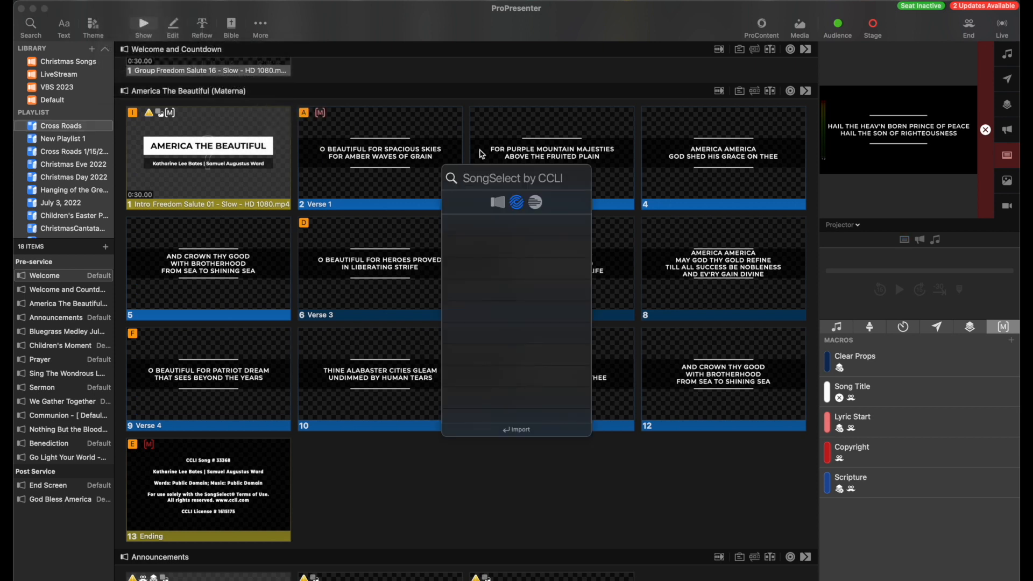
text(great are you lord)
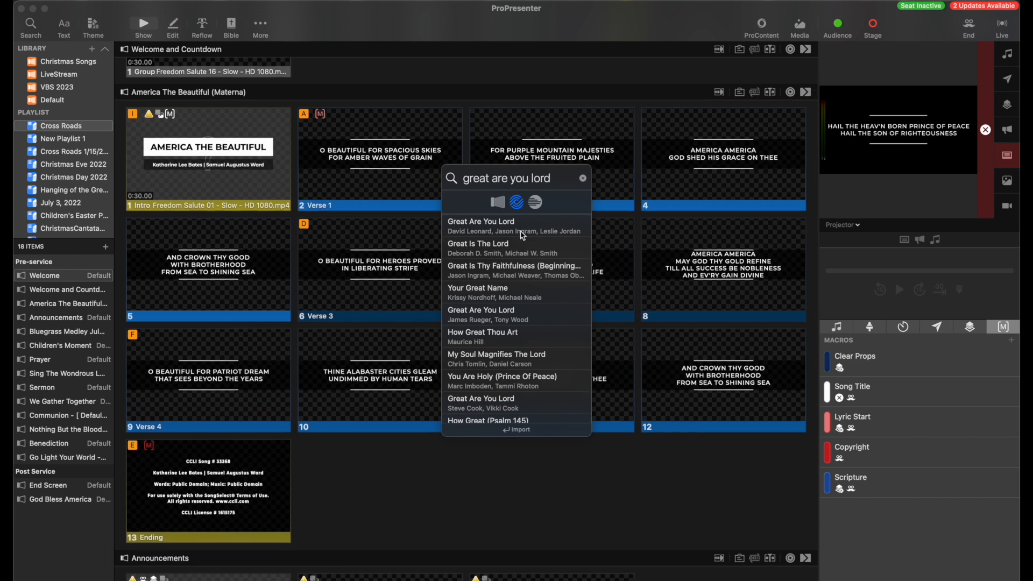
click(522, 232)
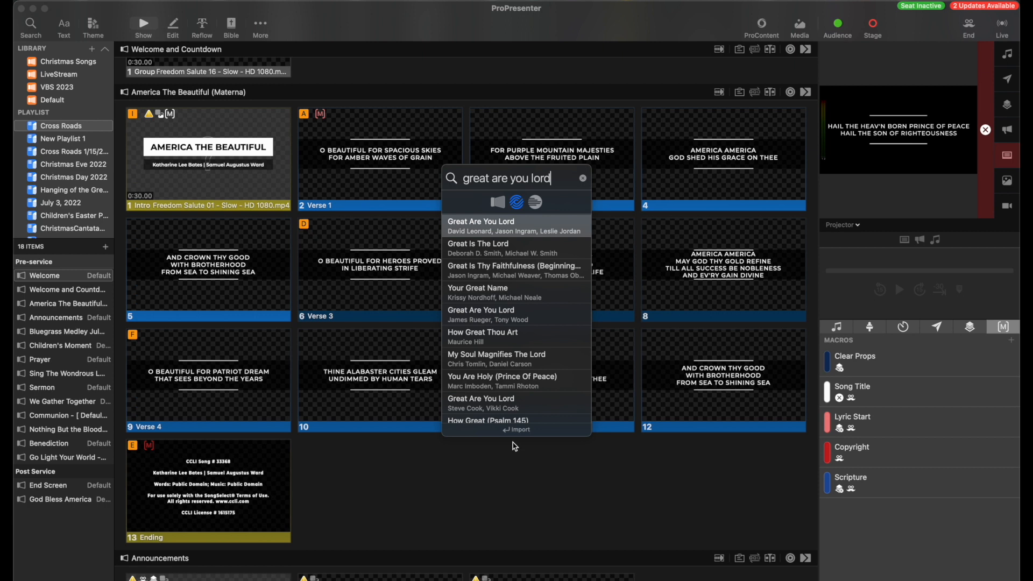
click(517, 226)
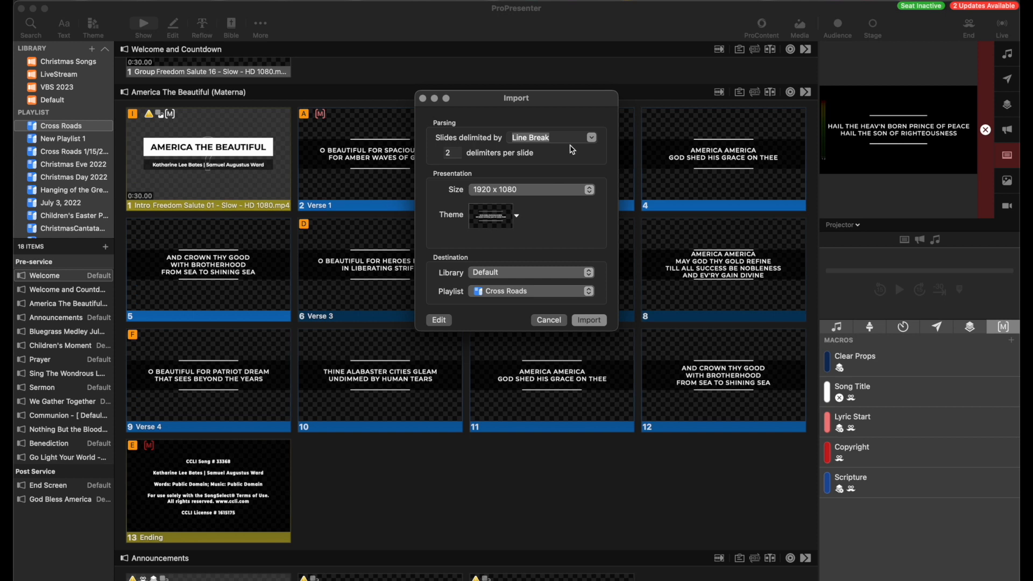
Set the import theme to the "Line w/ Bar" slide of PHCC Line Lyrics and import the song into the Cross Roads playlist.
click(518, 219)
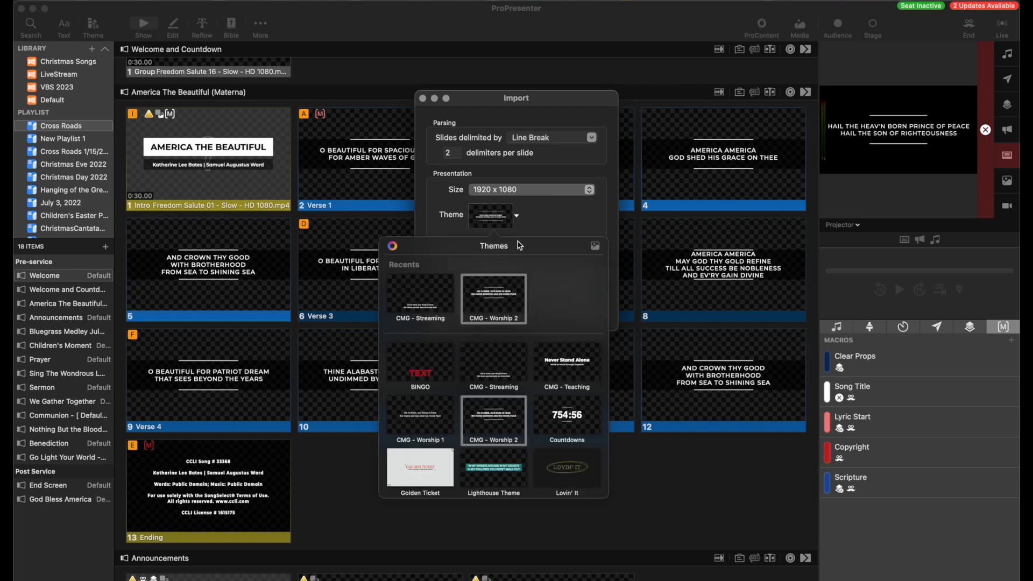
scroll(536, 297, down, 5)
scroll(535, 297, down, 5)
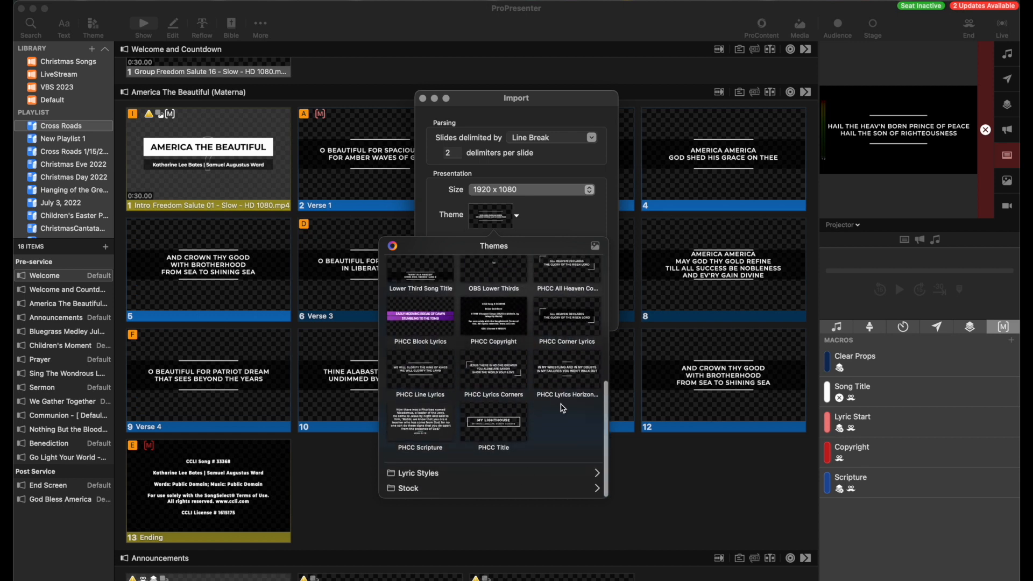
click(424, 376)
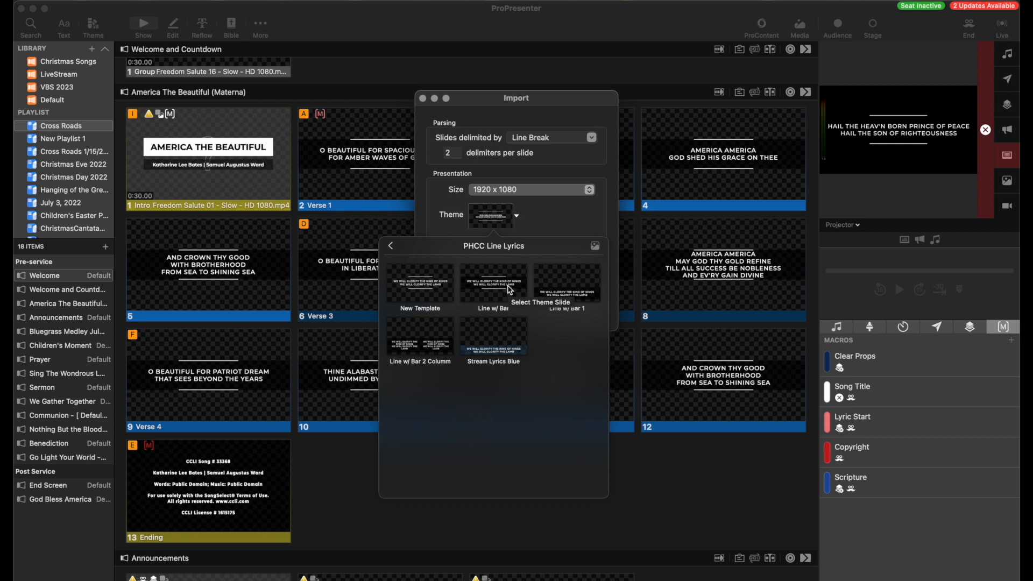
click(506, 290)
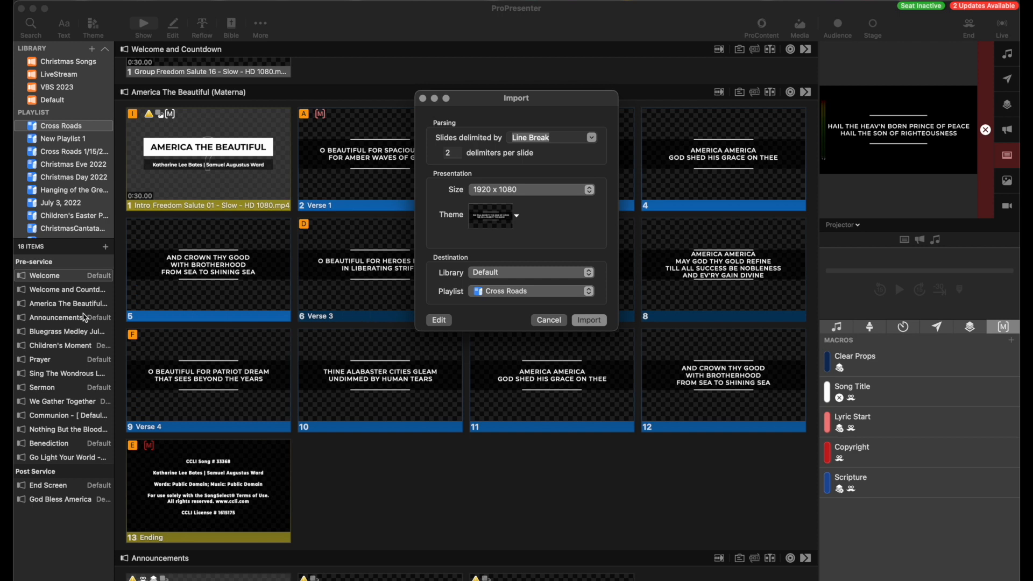
click(589, 321)
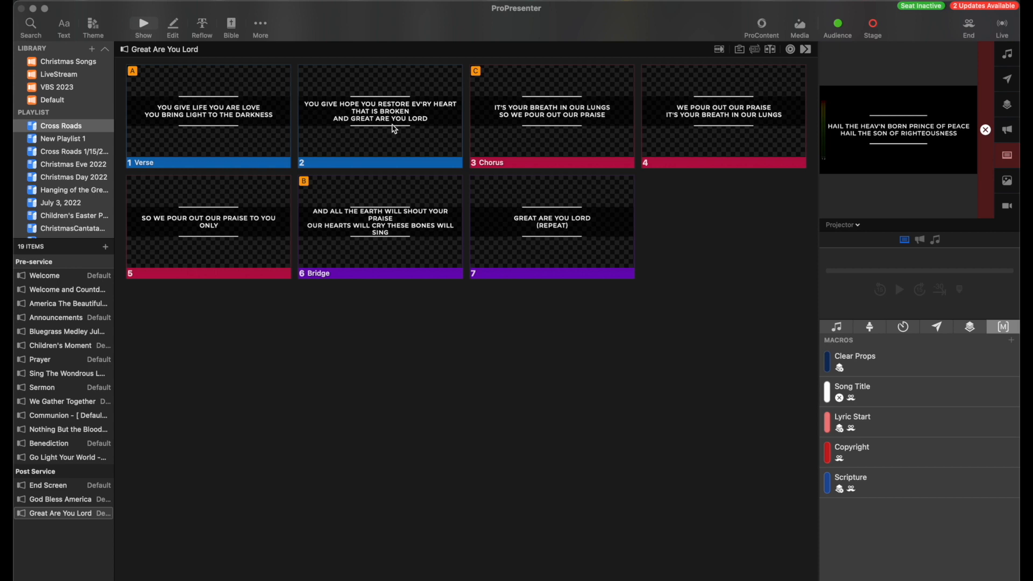
In the Reflow Editor, break slide 2's first line after "RESTORE" and respell "EV'RY" as "EVERY".
click(347, 121)
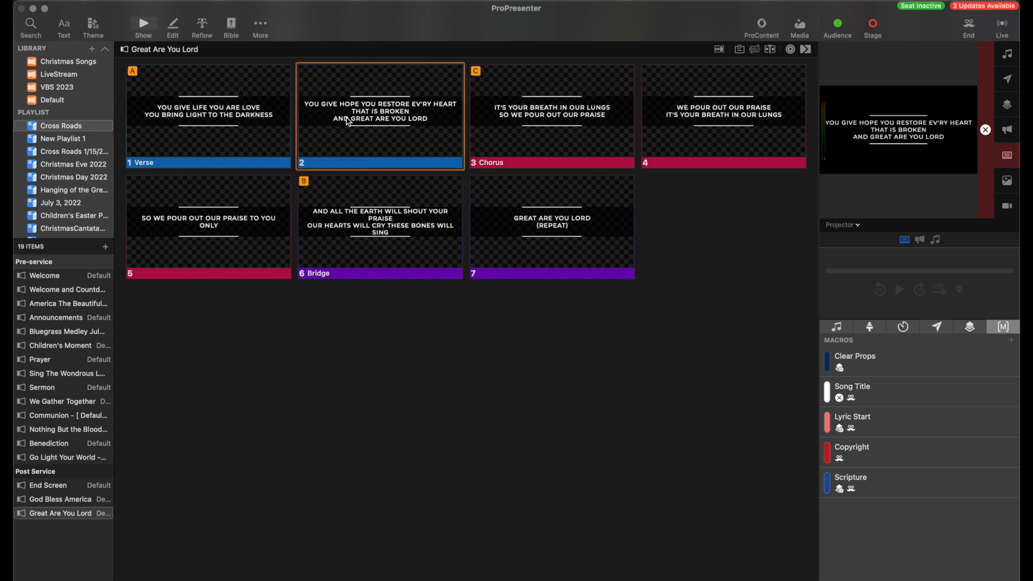
click(203, 27)
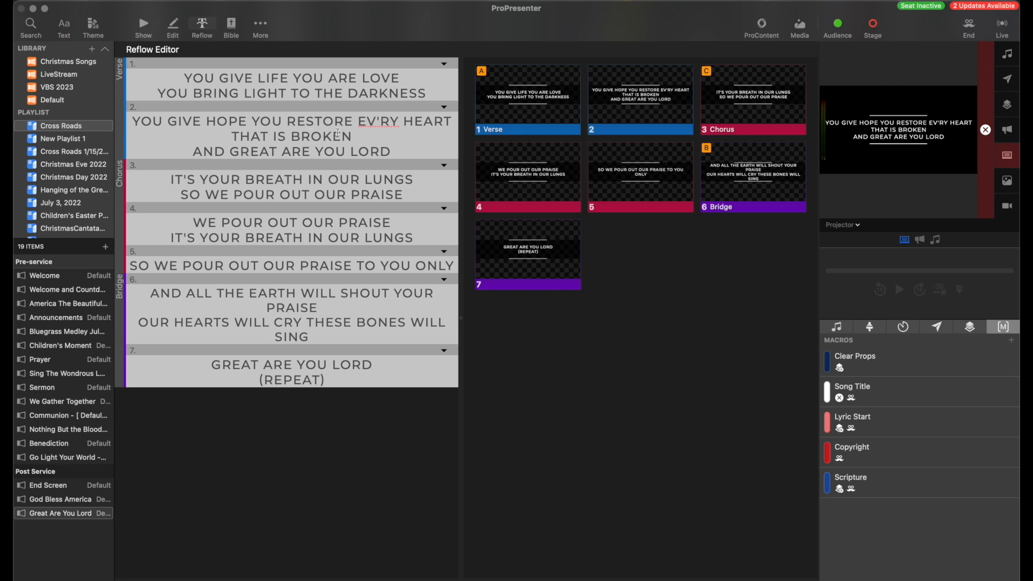
click(359, 124)
key(Return)
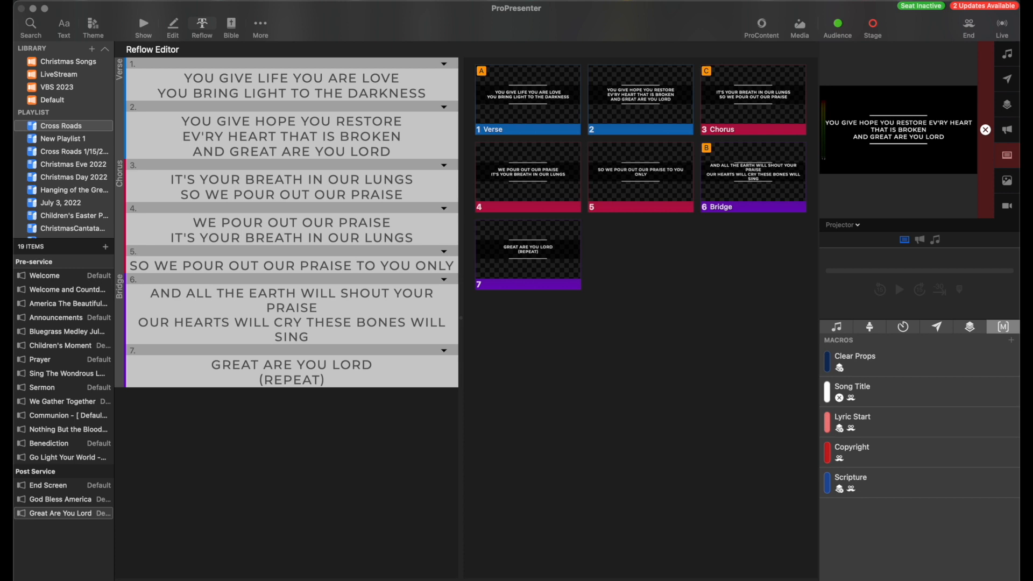
key(BackSpace)
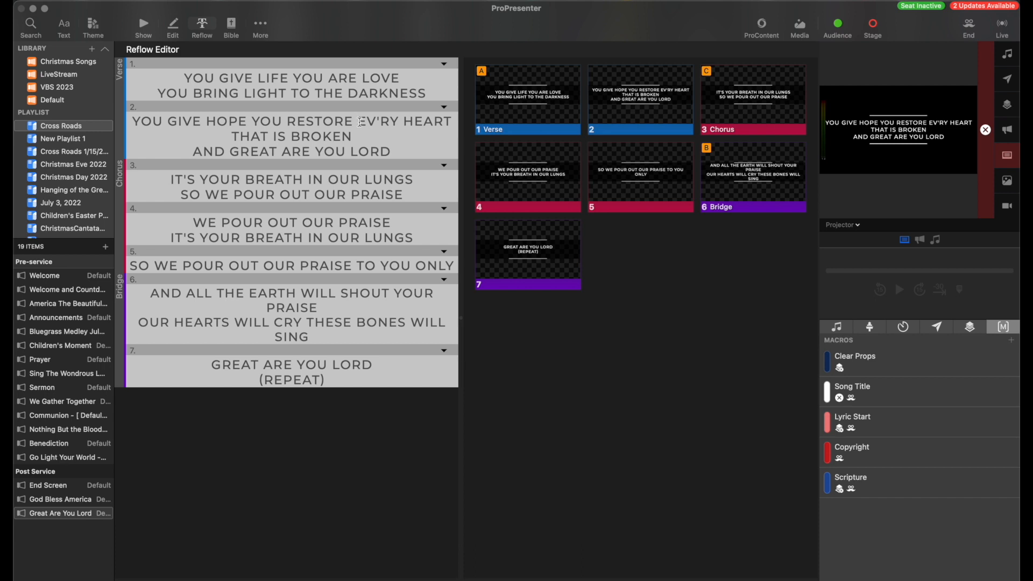
key(Return)
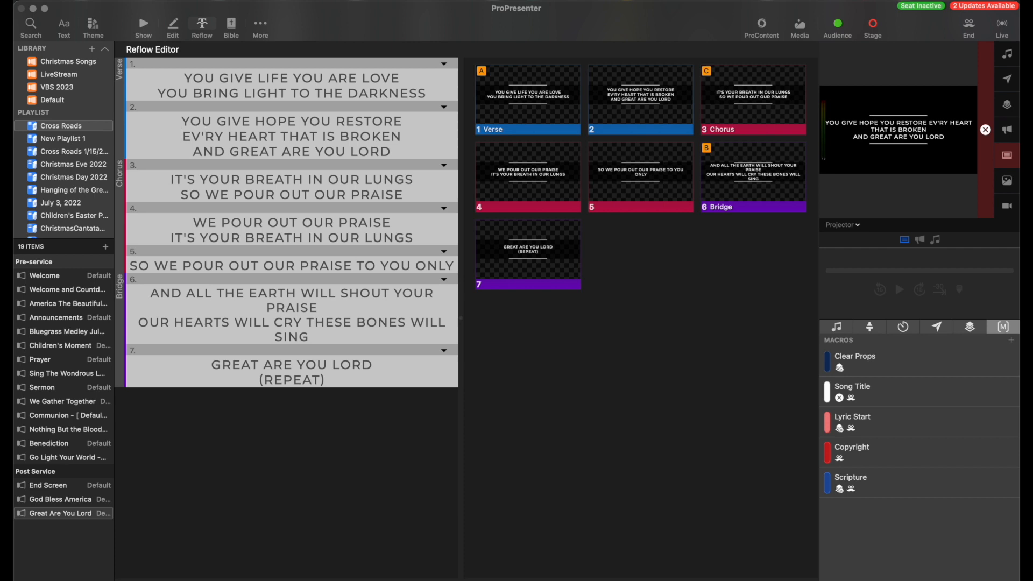
key(BackSpace)
text(E)
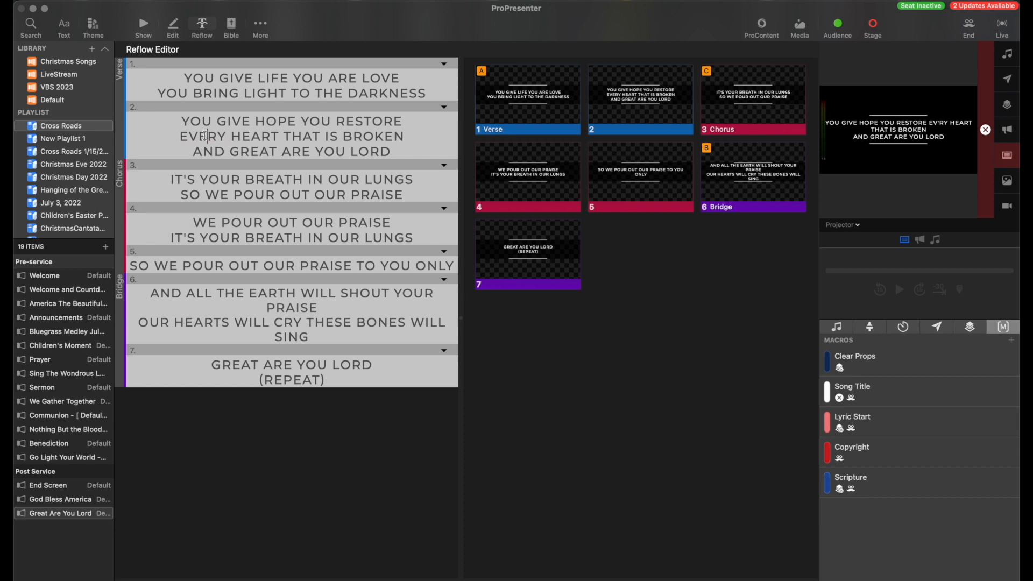
click(255, 142)
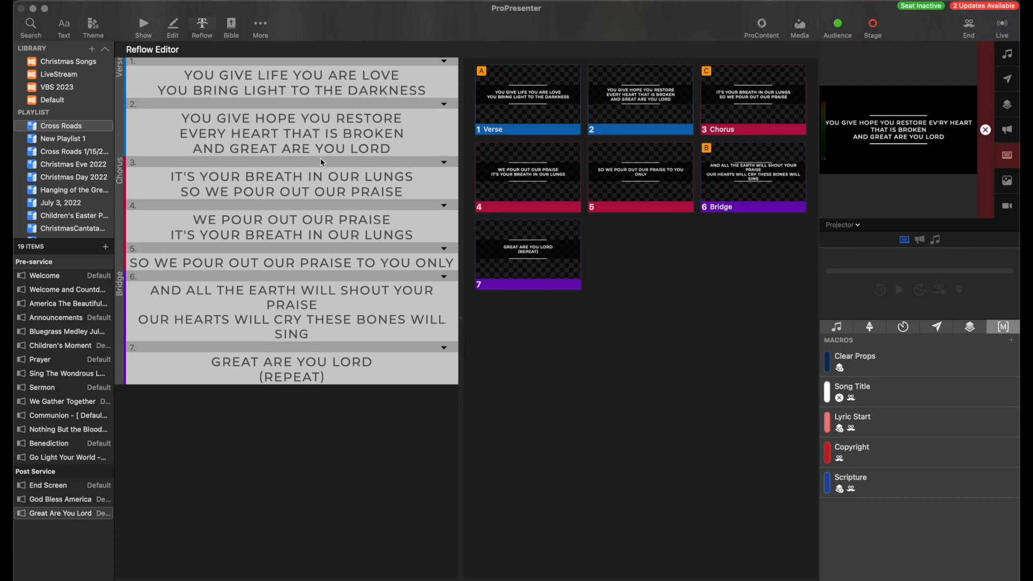
Add line breaks before "TO YOU ONLY" on slide 5 and before "WILL SHOUT" and "THESE BONES" on slide 6.
click(356, 266)
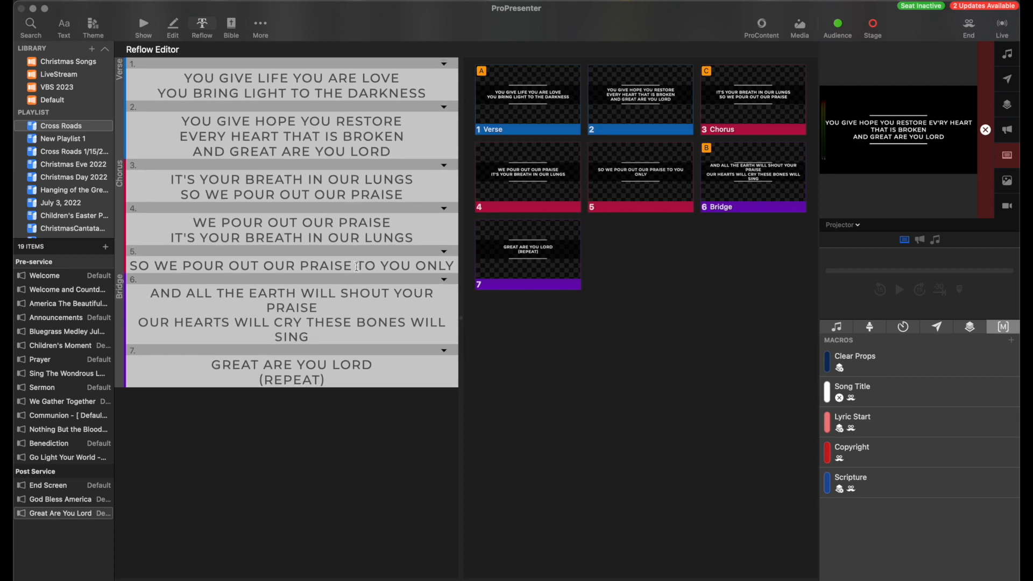
key(Return)
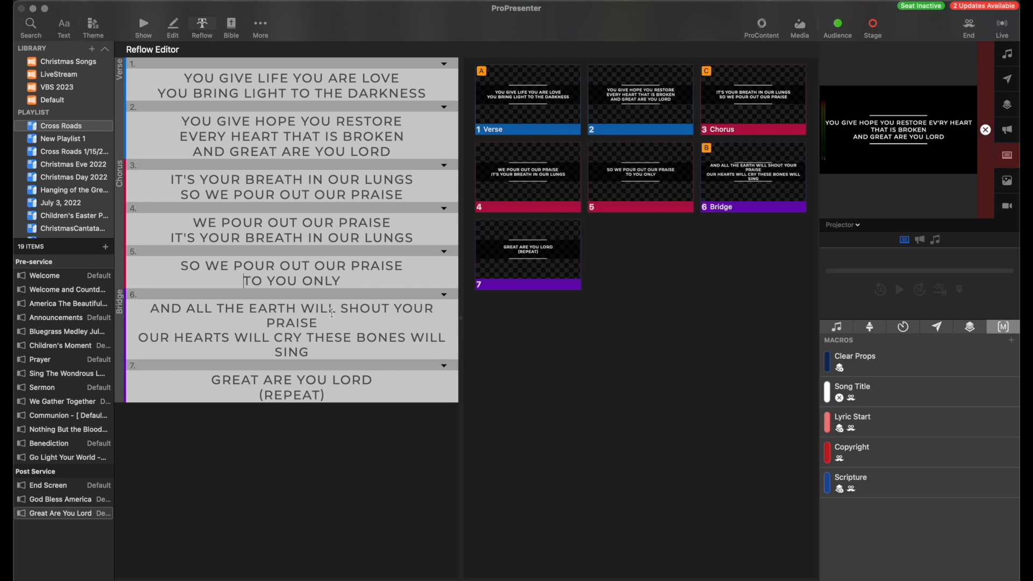
click(307, 306)
key(Return)
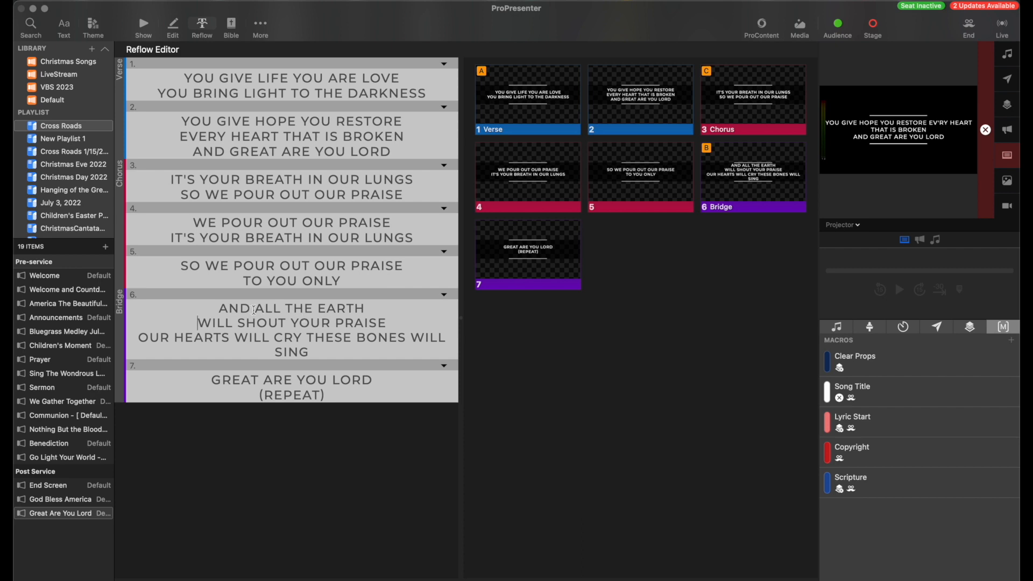
click(307, 337)
key(Return)
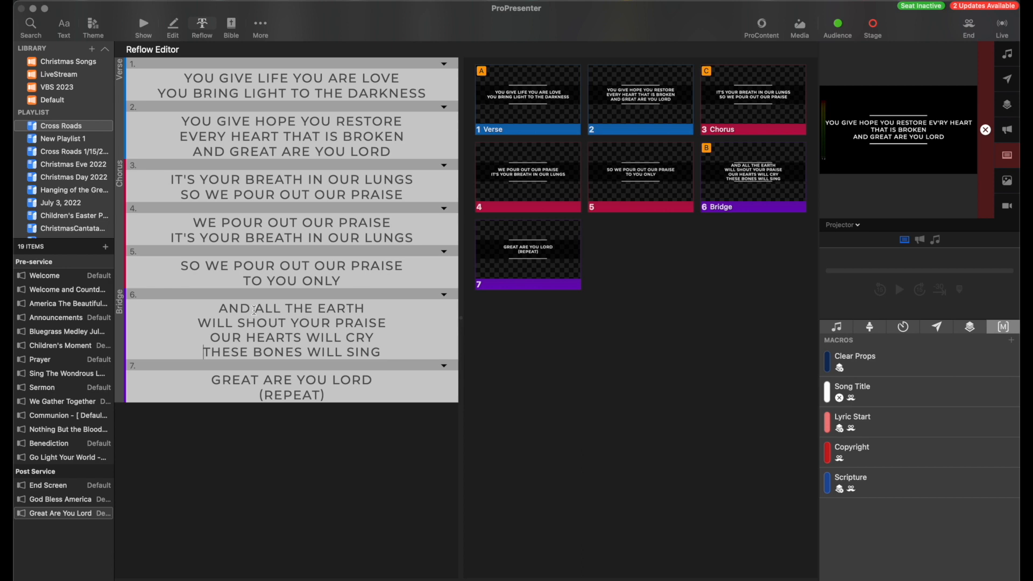
Split the bridge into a new slide at "OUR HEARTS WILL CRY" and merge "GREAT ARE YOU LORD" into it, removing "(REPEAT)".
click(212, 337)
key(Return)
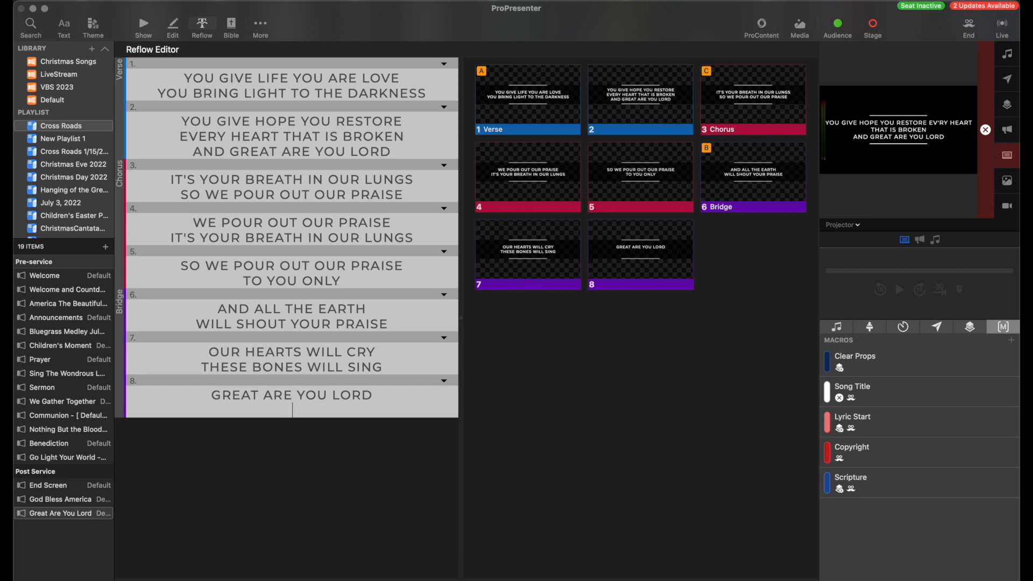
key(BackSpace)
key(BackSpace)
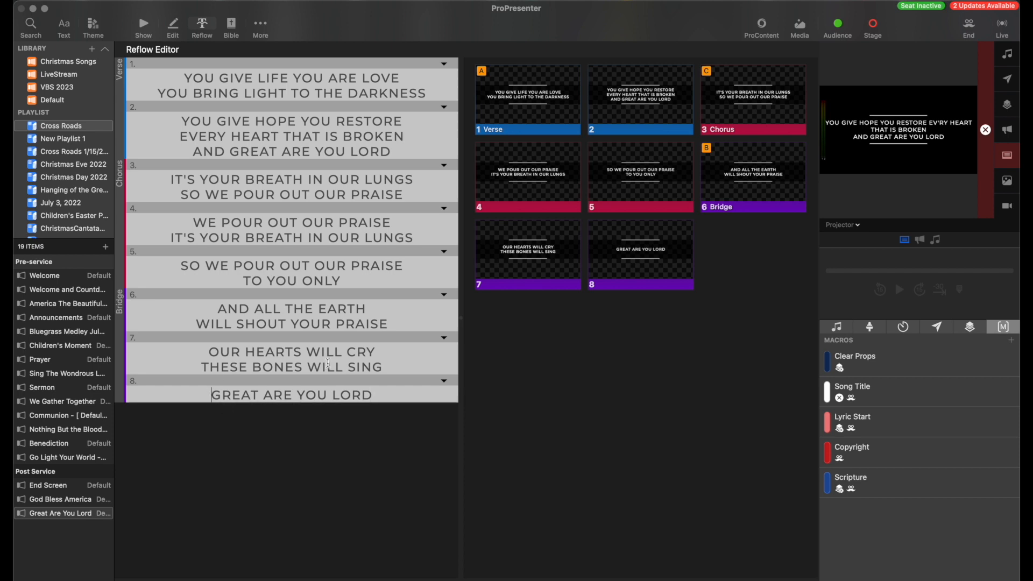
key(BackSpace)
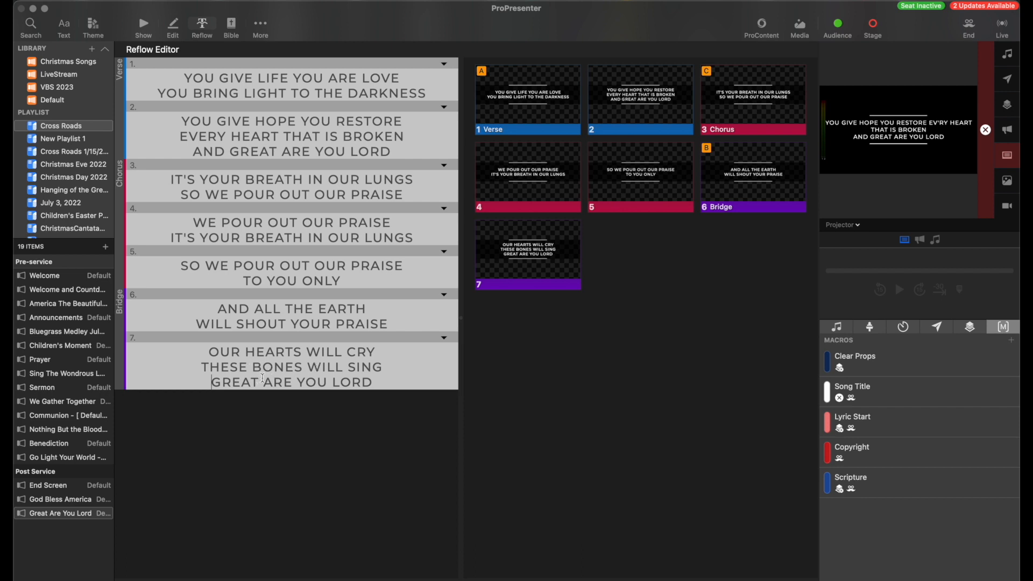
In the slide editor, add a "Song Title With Bar" slide from the PHCC Title theme and move it ahead of the Verse group.
scroll(298, 335, up, 1)
click(173, 31)
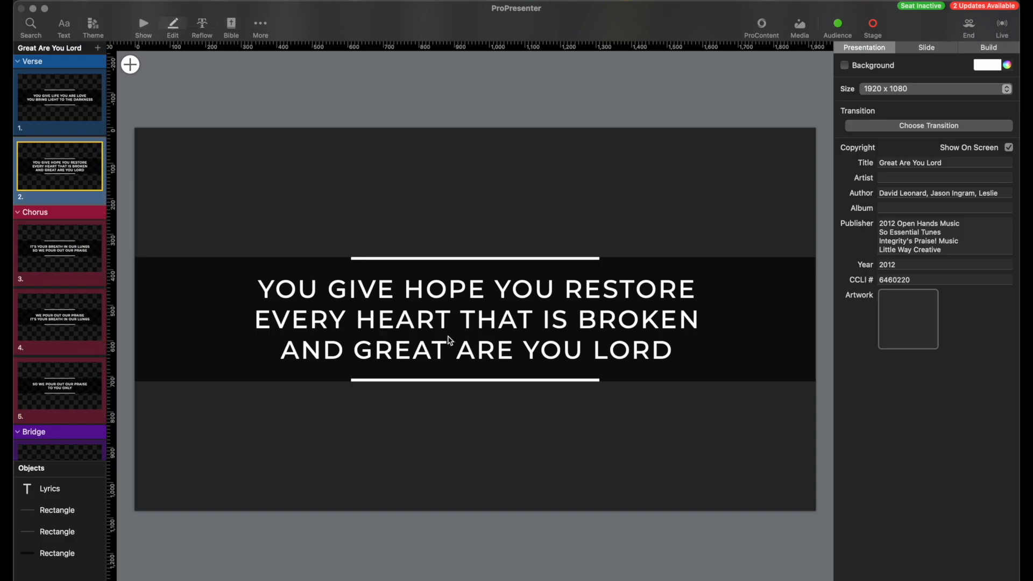
click(47, 98)
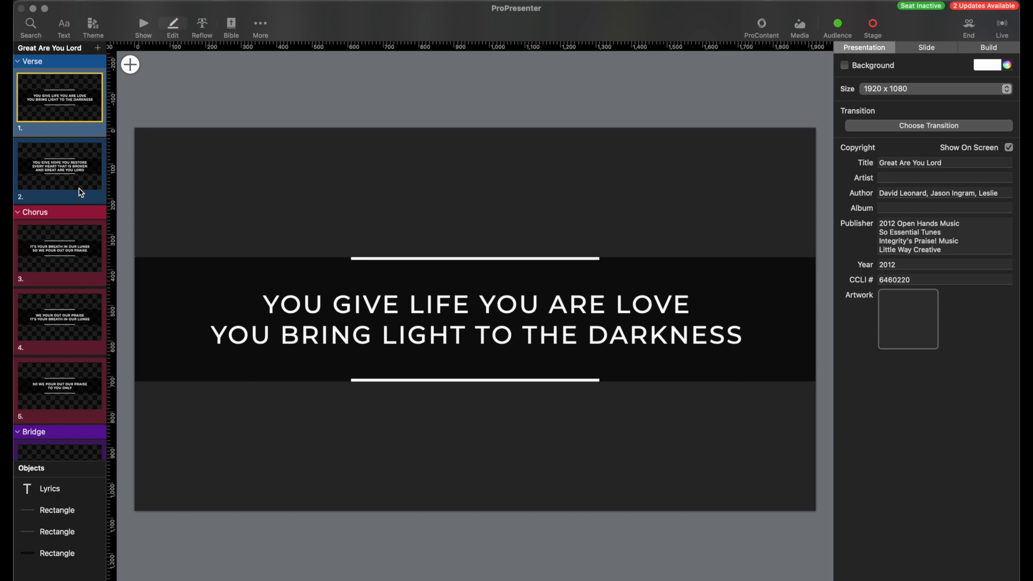
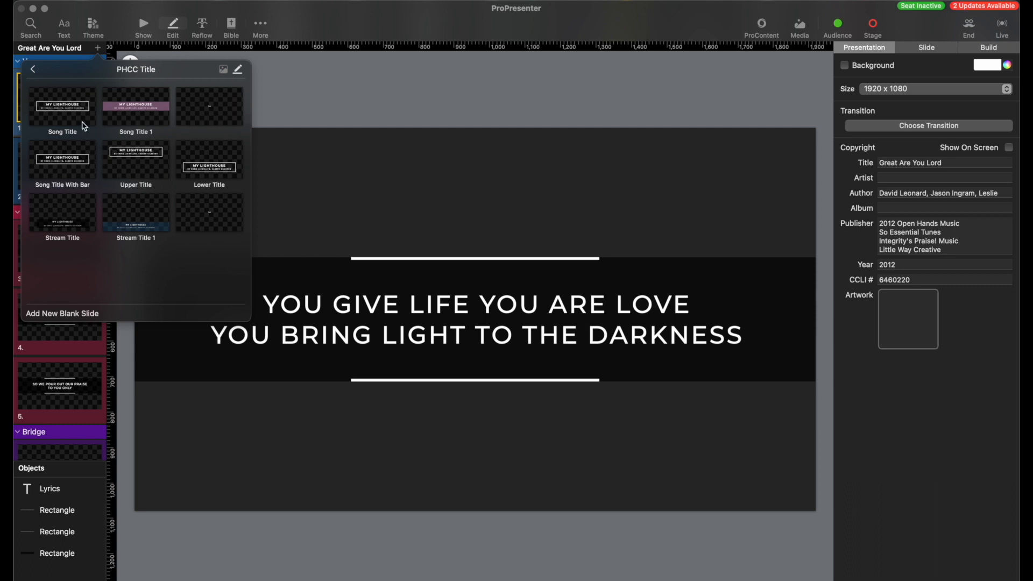
click(68, 168)
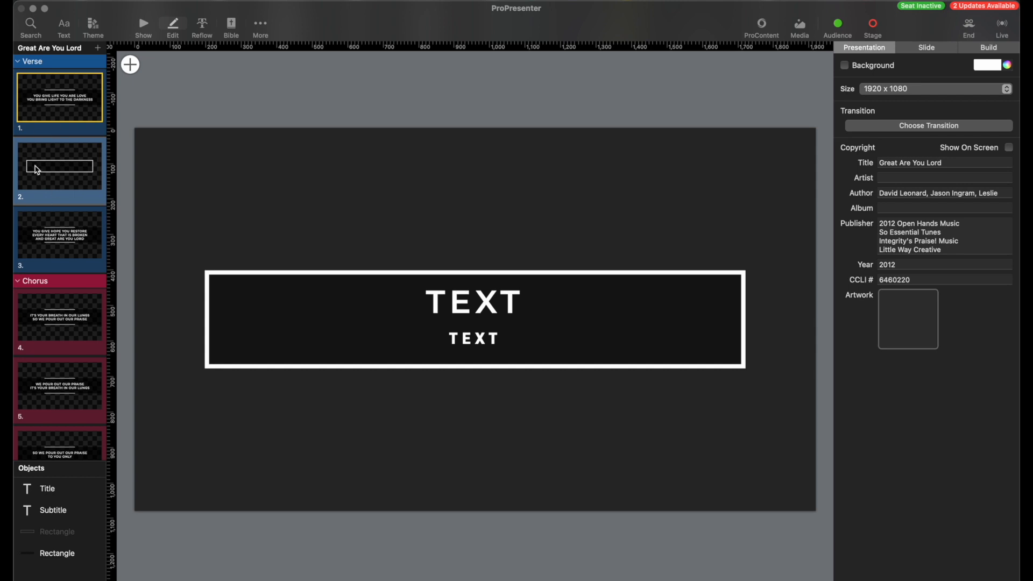
drag(50, 177, 57, 64)
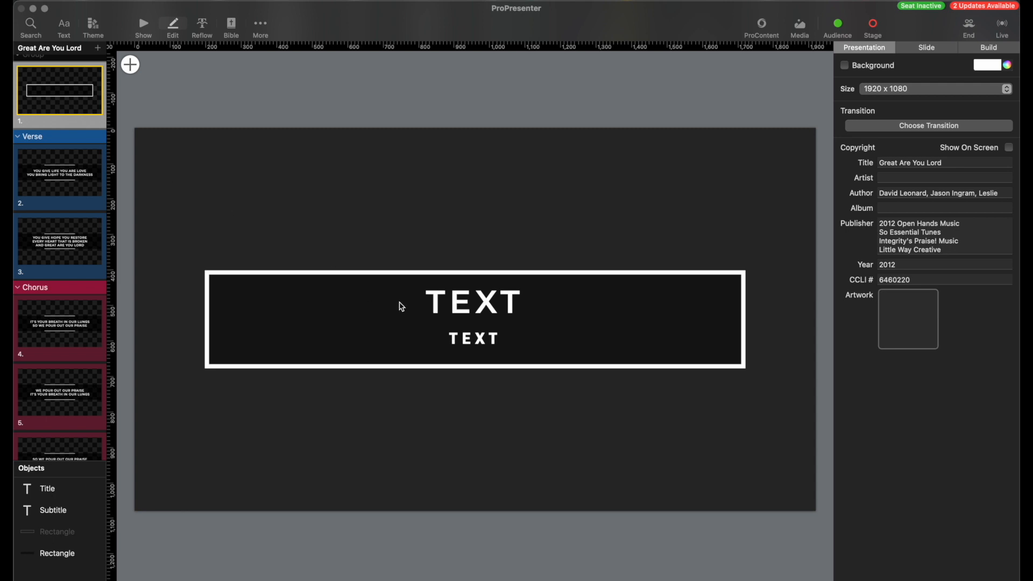
Replace the title slide's main placeholder text with "GREAT IS ARE YOU LORD".
double_click(472, 312)
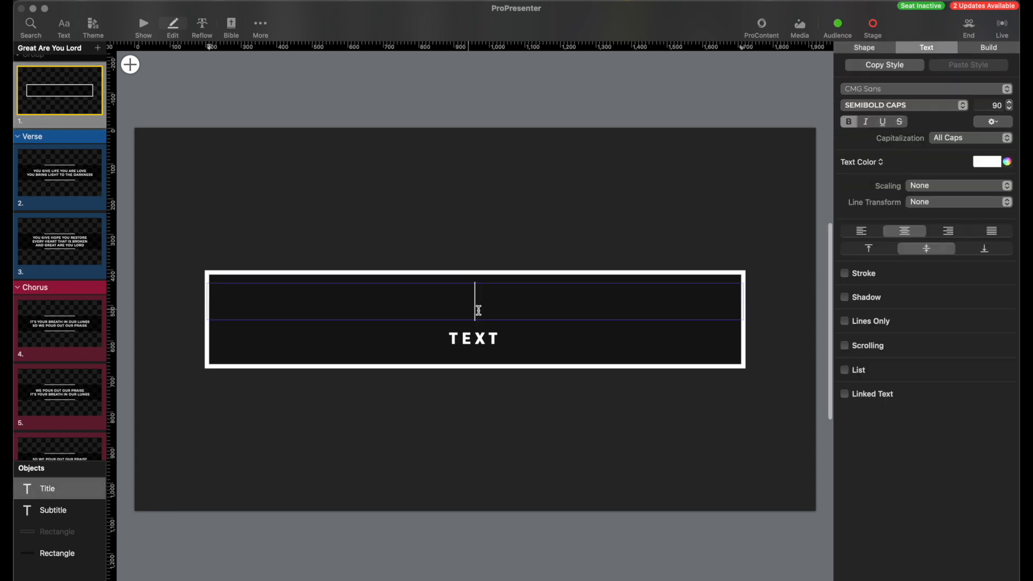
text(GREAT IS )
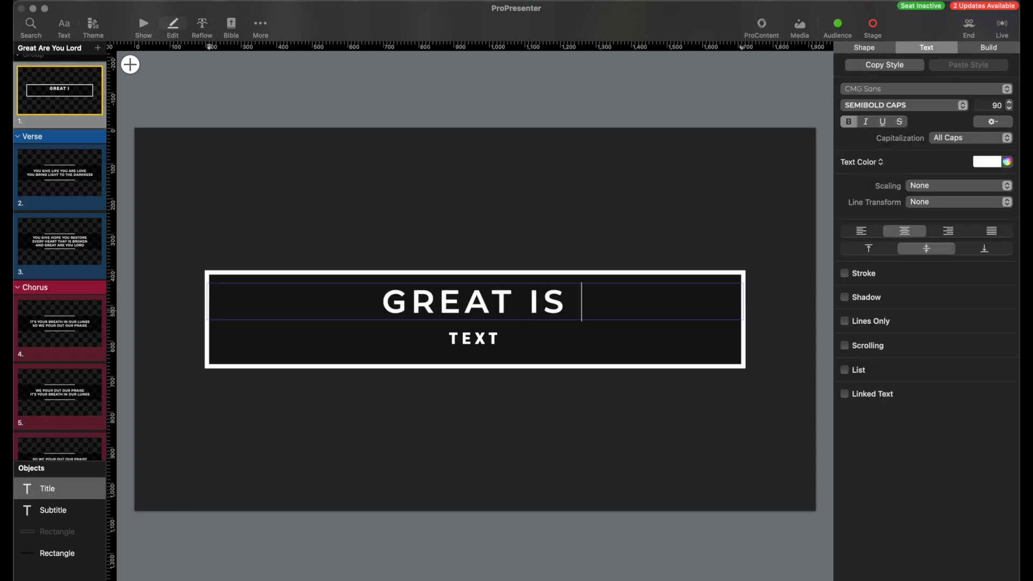
text(ARE YOU LORD)
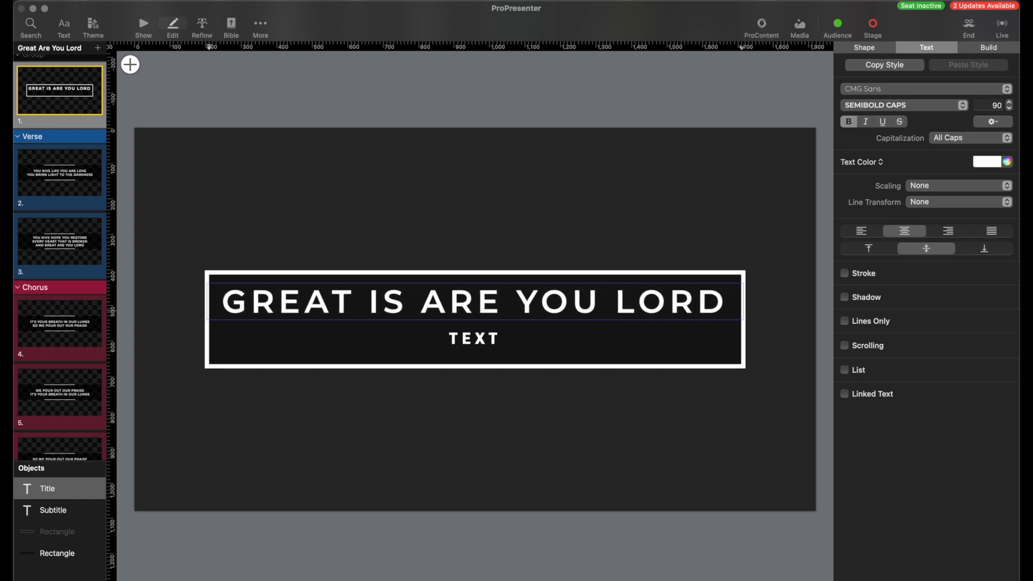
click(549, 209)
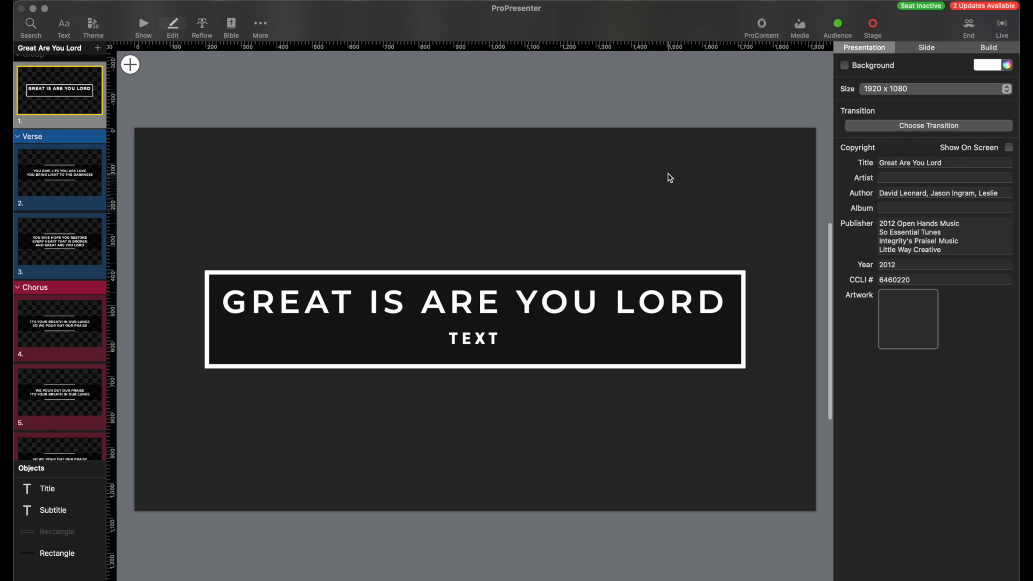
click(599, 308)
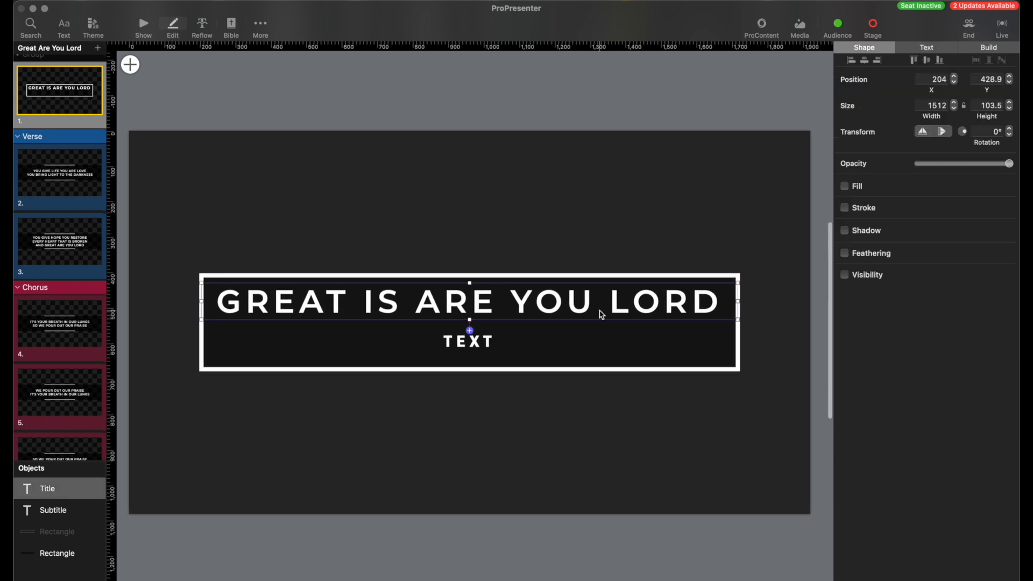
click(595, 365)
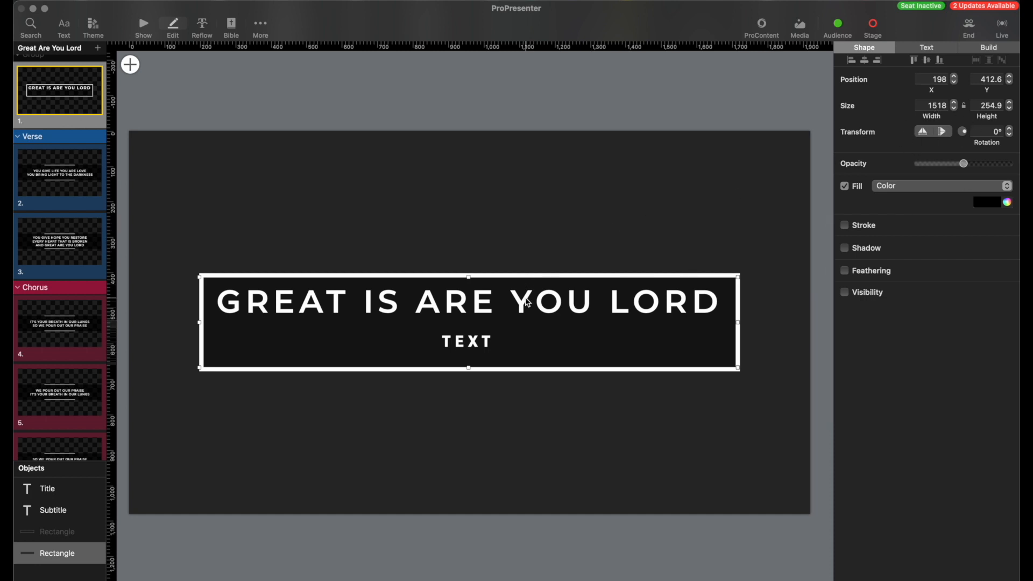
click(516, 162)
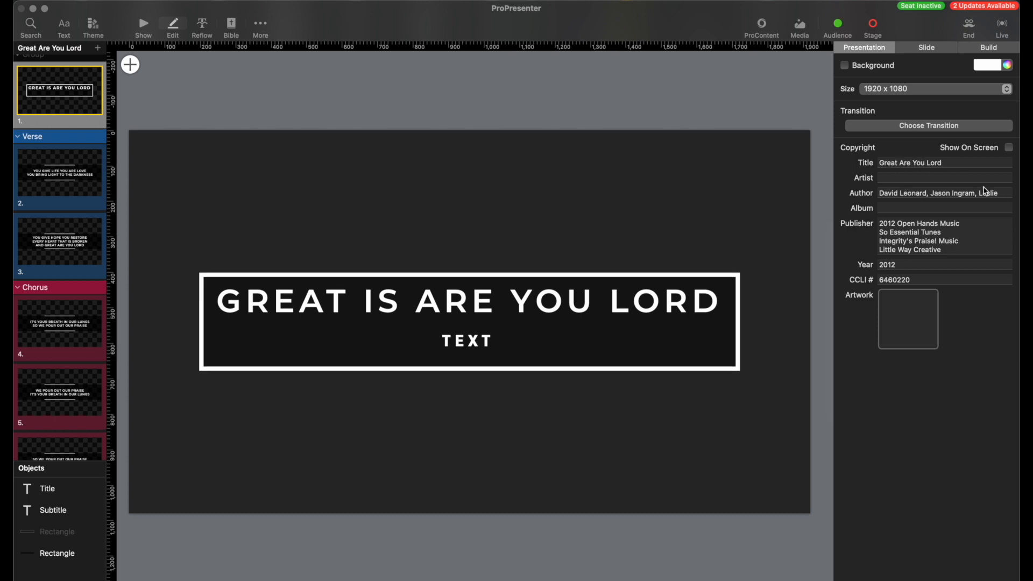
Copy all the songwriters' names from the presentation's copyright Author field and paste them over the title slide's subtitle placeholder, matching its style.
click(891, 193)
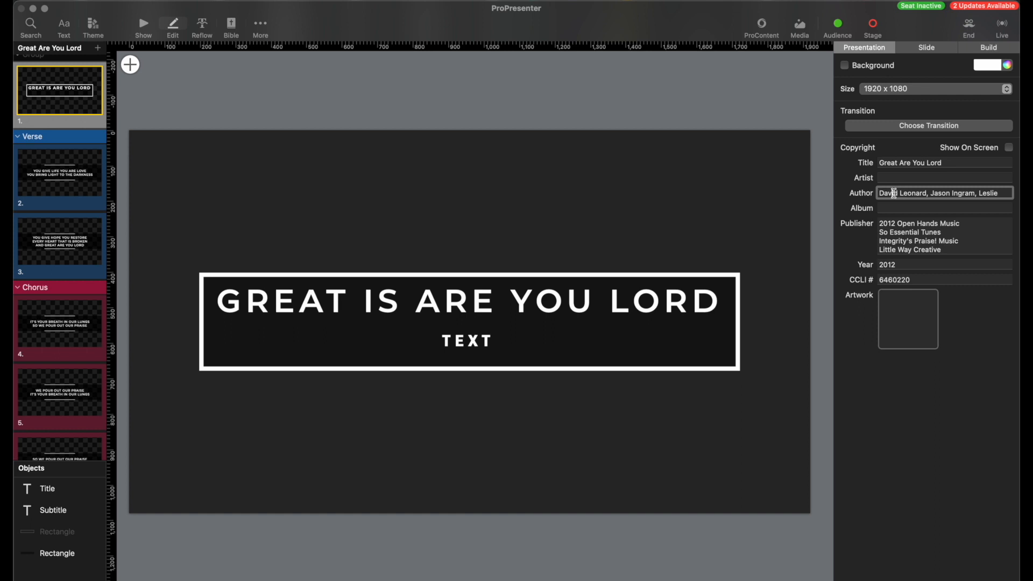
drag(883, 193, 1017, 198)
text(Jordan)
key(super+v)
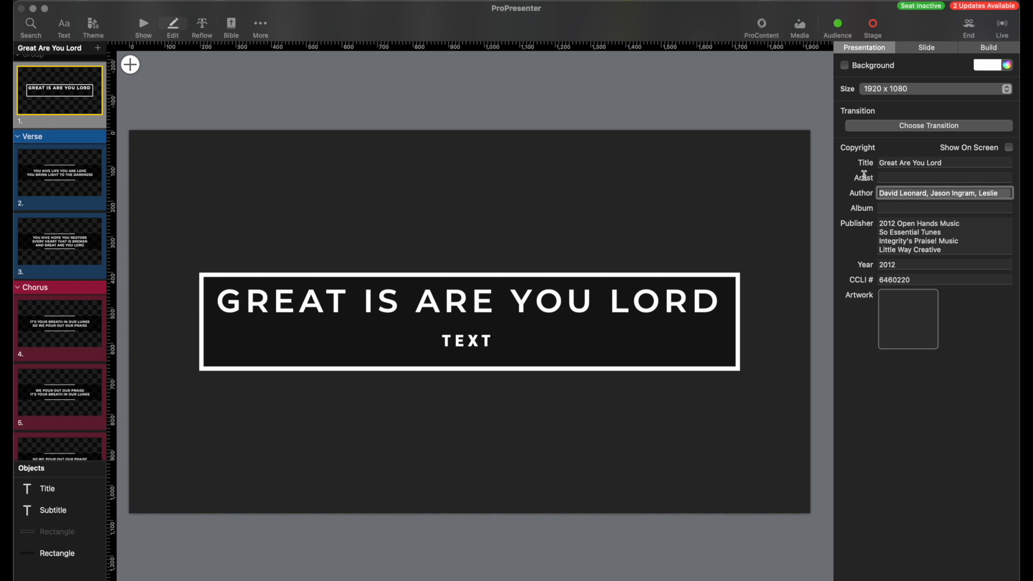
click(886, 193)
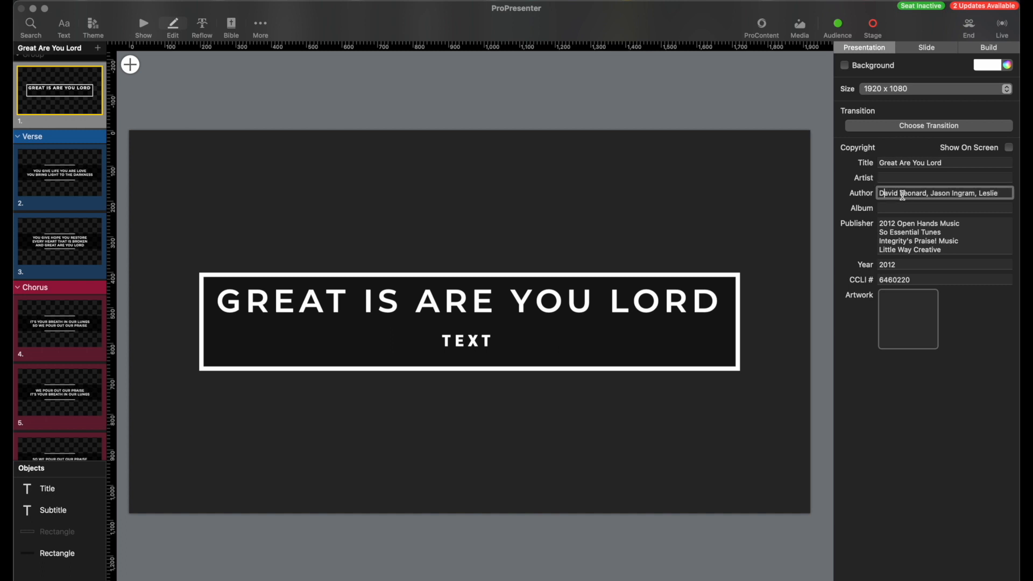
key(super+a)
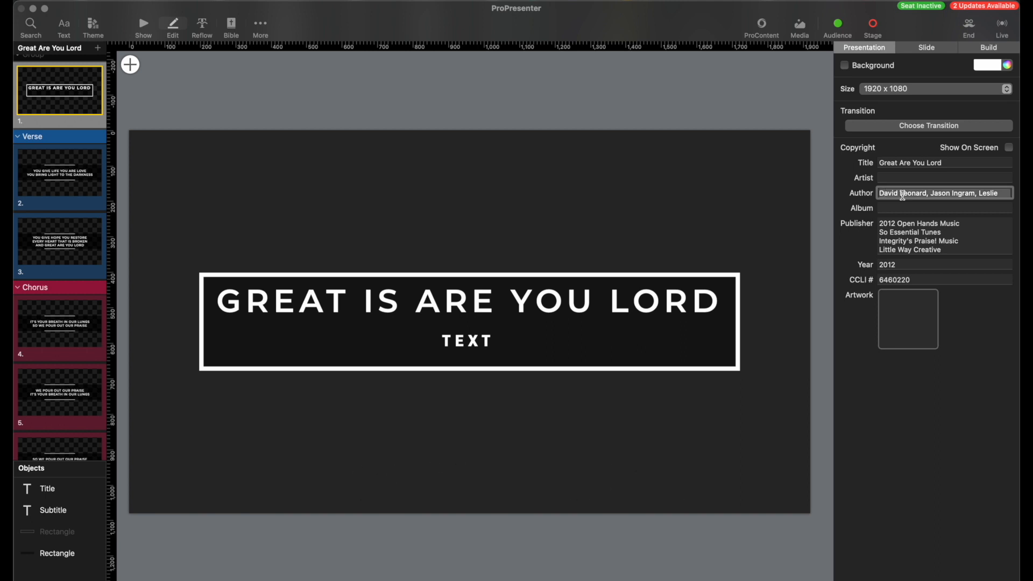
key(super+c)
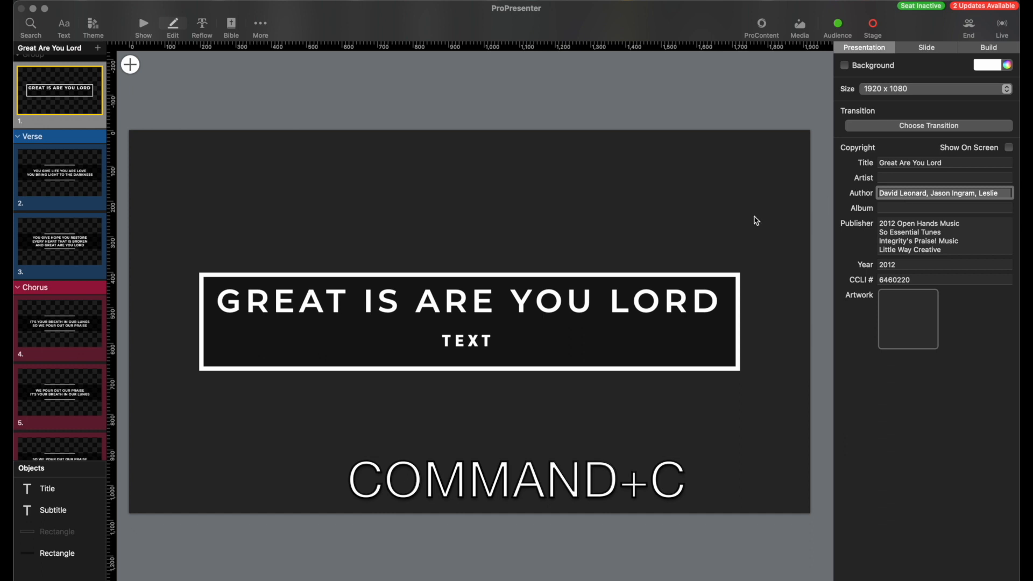
double_click(471, 348)
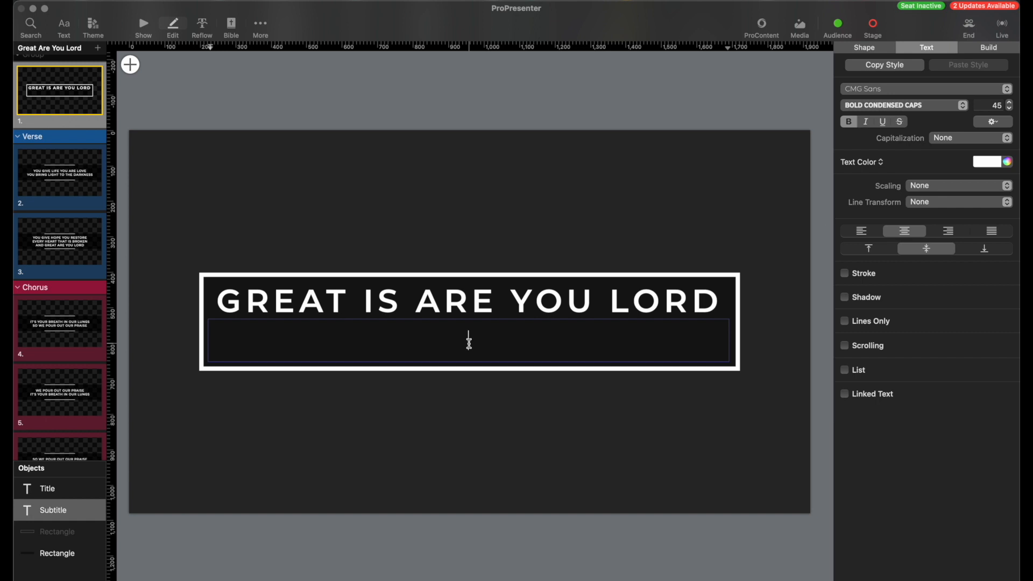
key(shift+alt+super+v)
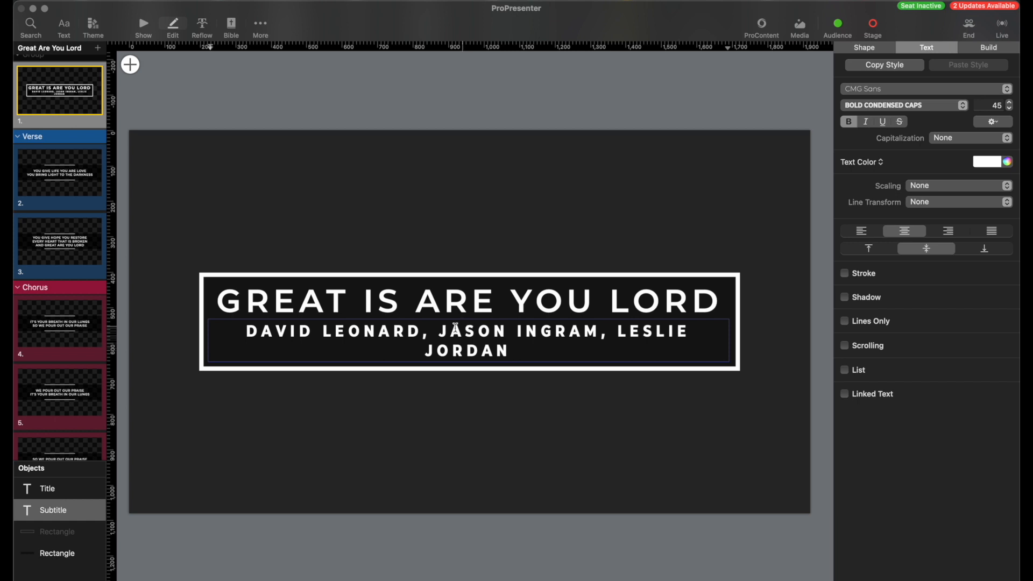
In the subtitle, replace the first comma between songwriters with "|" and the second comma with a line break.
click(429, 331)
key(BackSpace)
text(|)
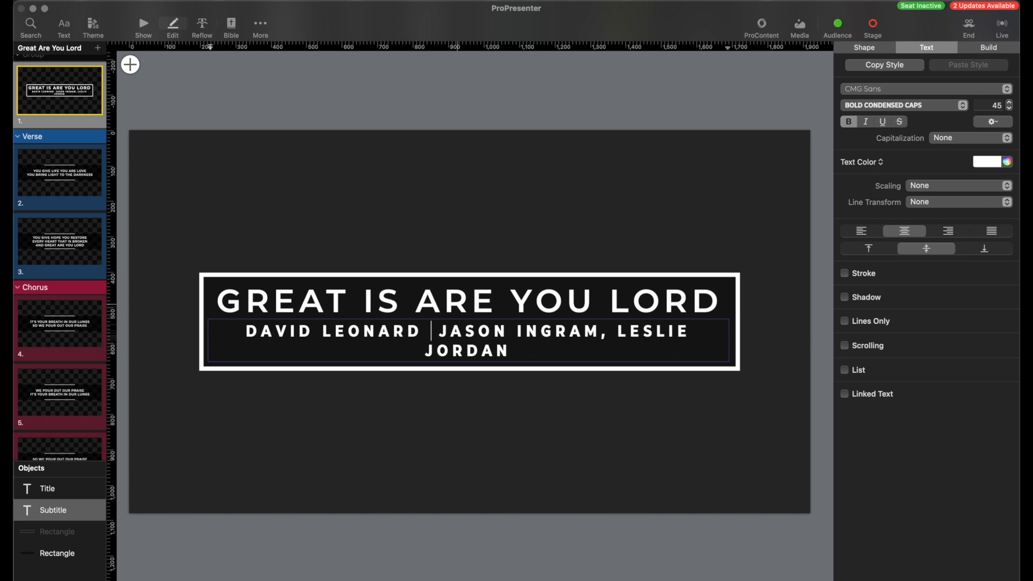
text(|)
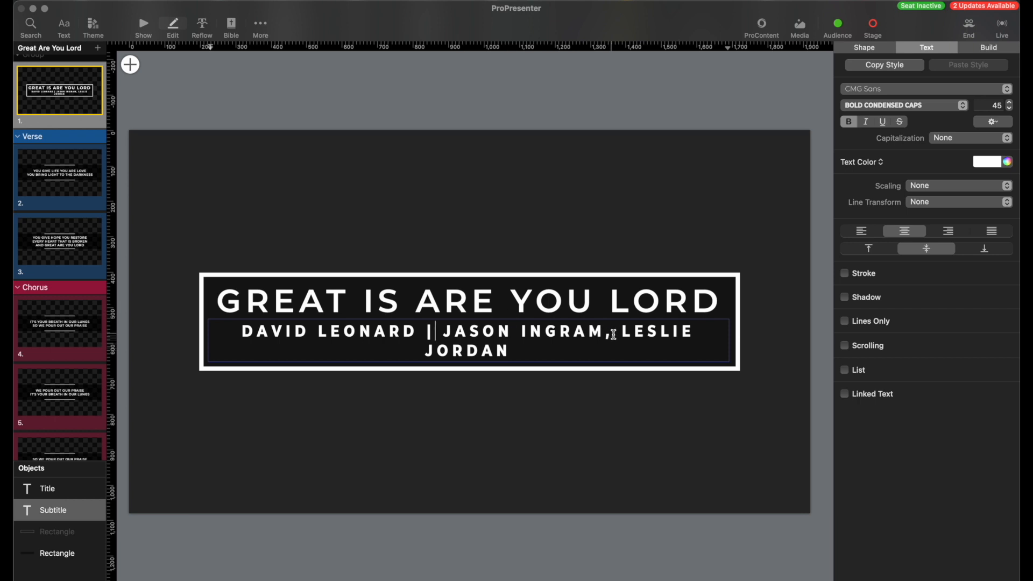
key(BackSpace)
key(BackSpace)
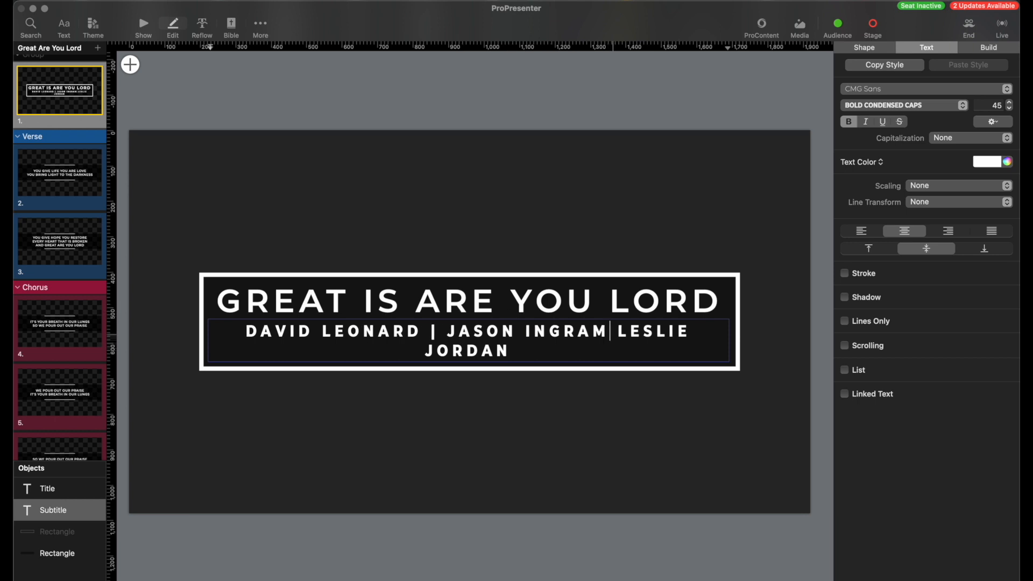
key(BackSpace)
key(Return)
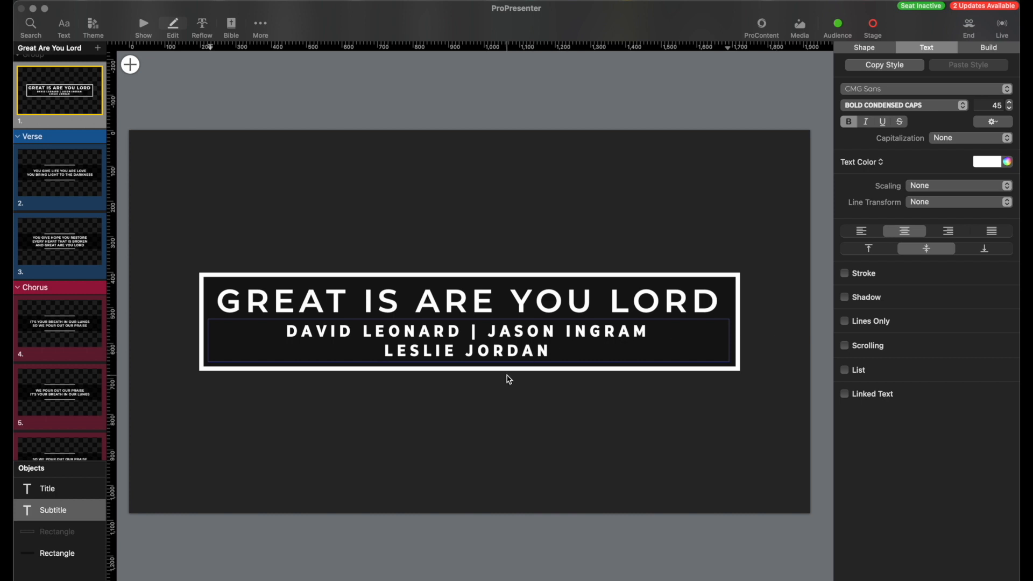
click(500, 403)
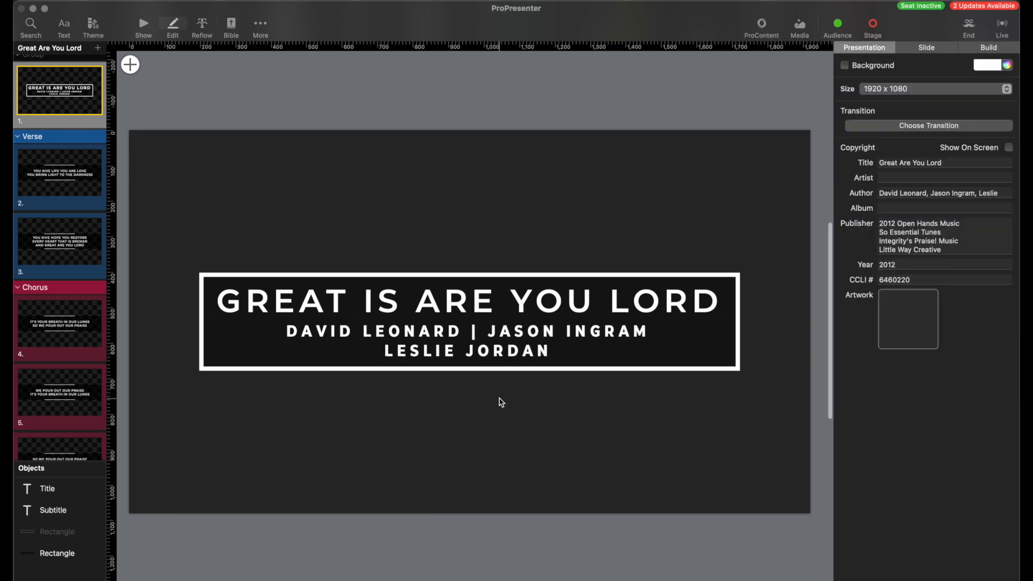
Expand the title text box on the title slide to fit its text.
click(500, 312)
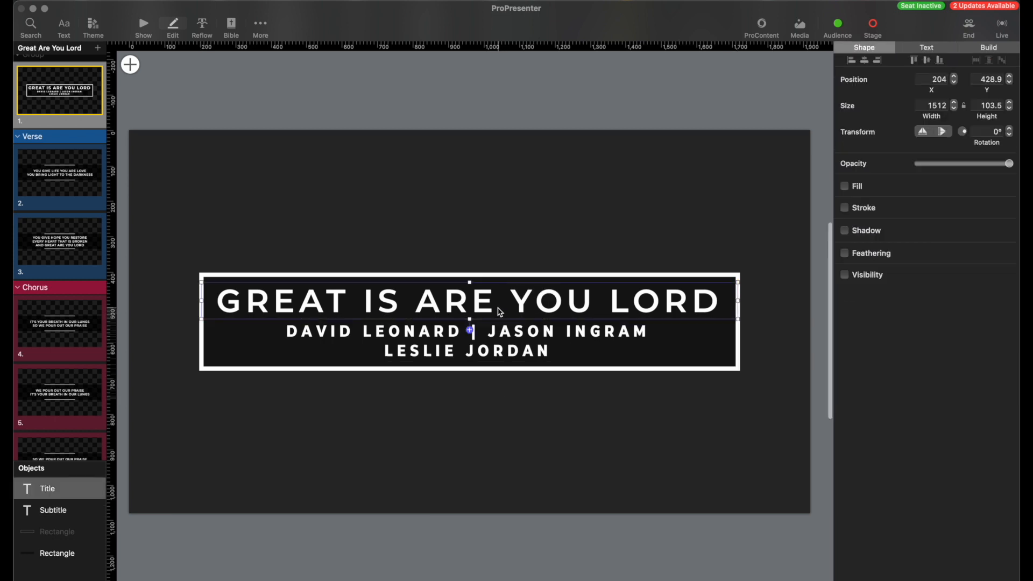
click(471, 334)
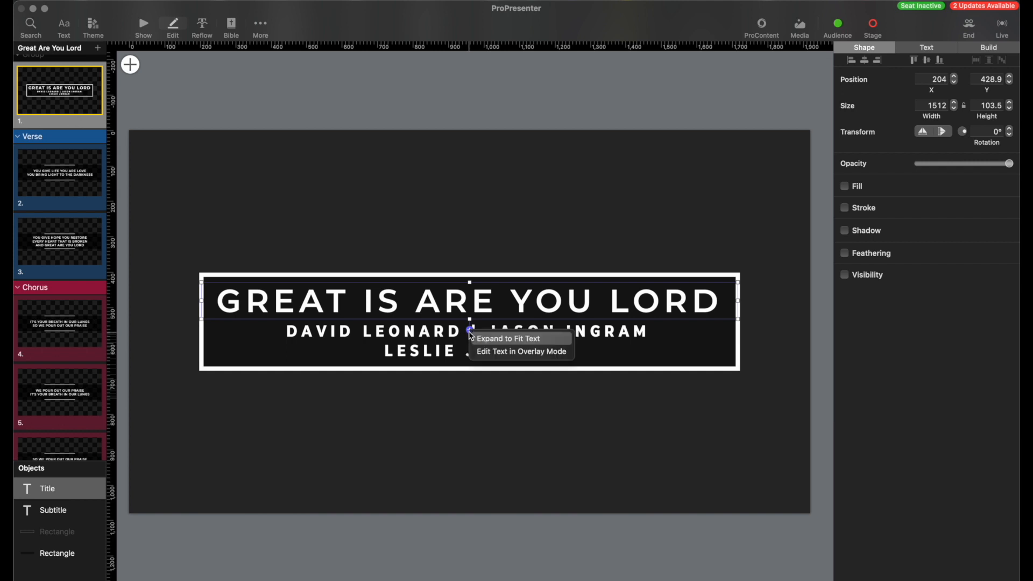
click(503, 340)
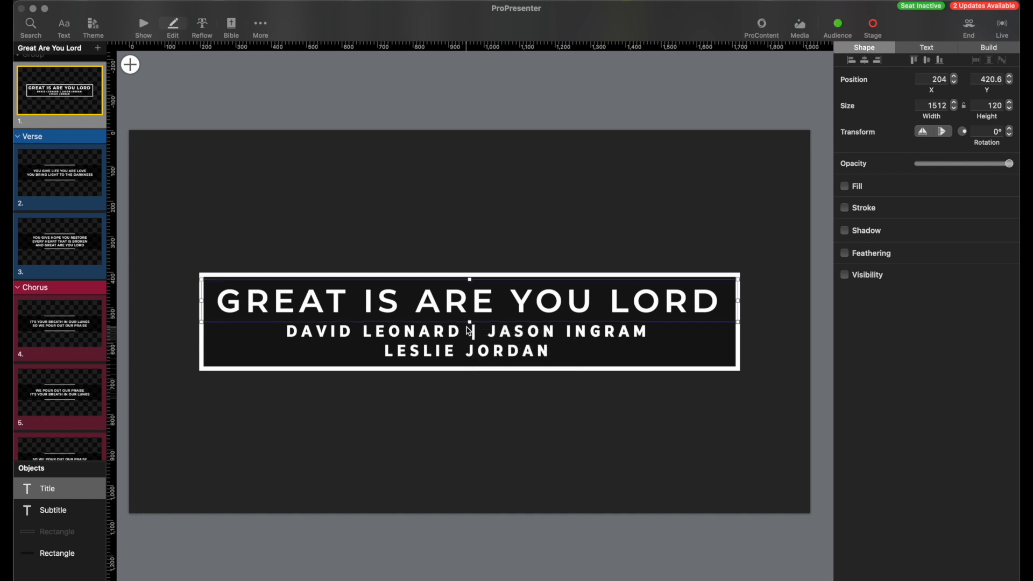
click(508, 399)
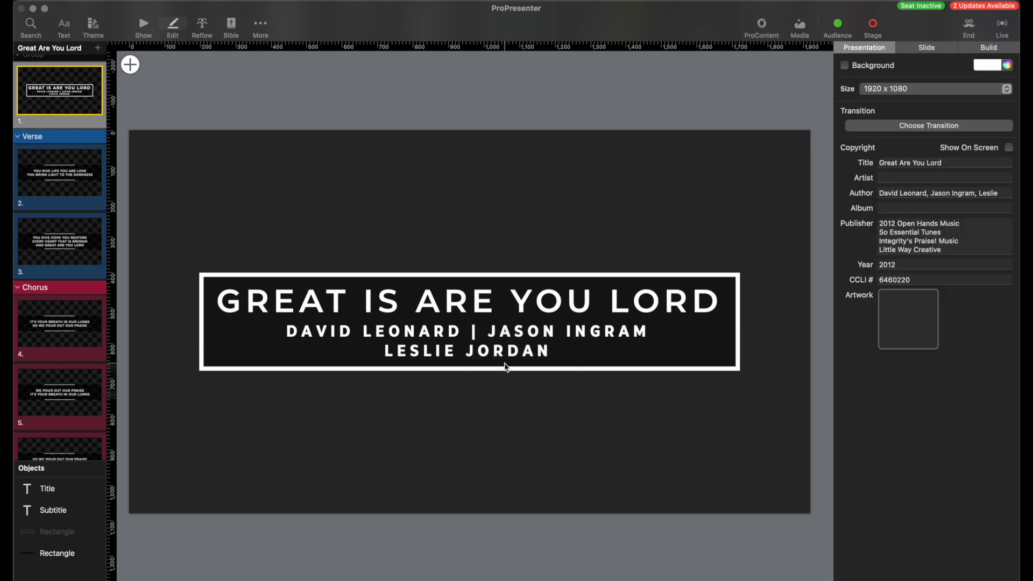
Add a "New Template" slide from the PHCC Copyright theme after the last Bridge slide.
scroll(373, 357, right, 1)
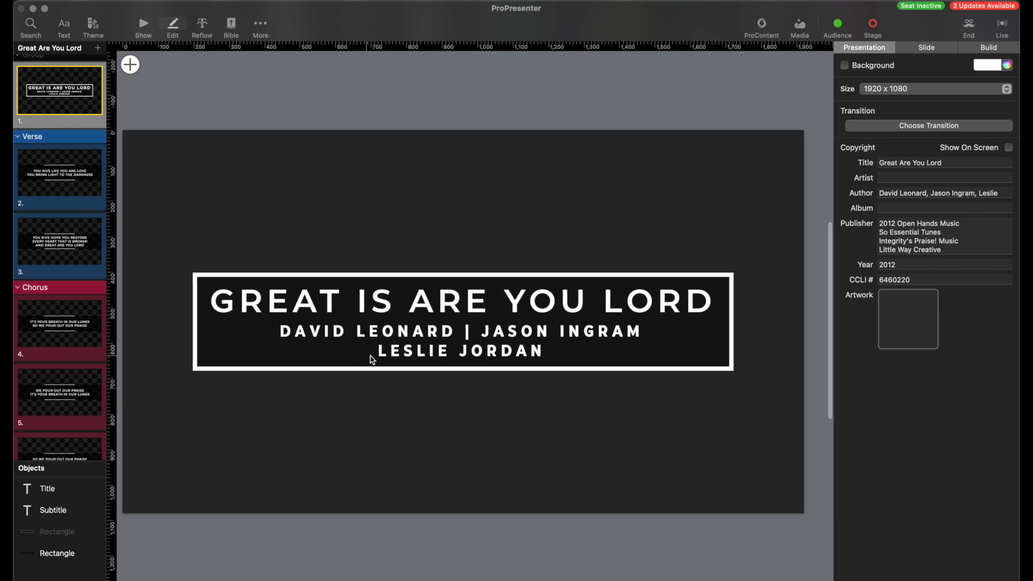
scroll(478, 359, left, 3)
scroll(477, 359, right, 3)
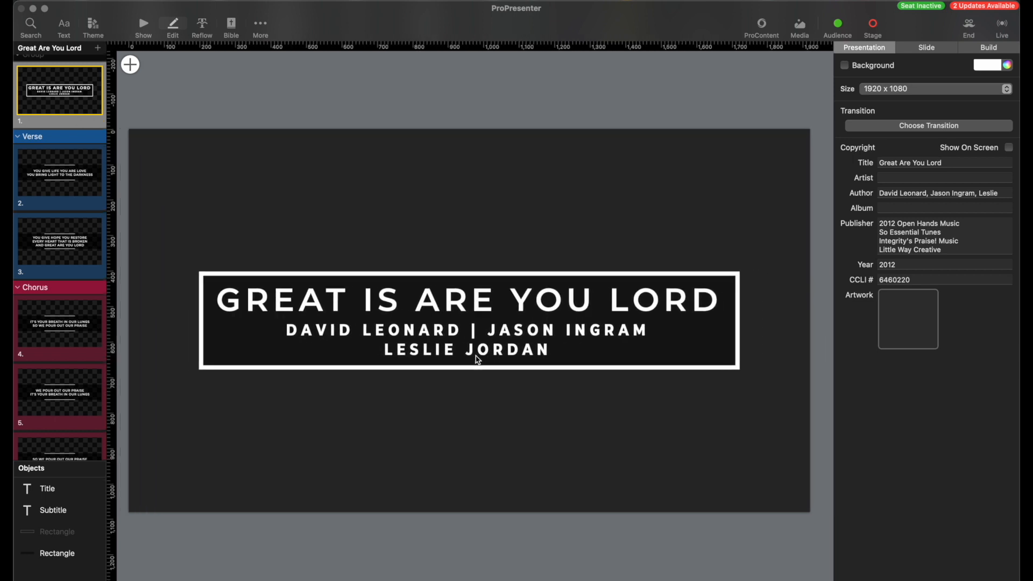
scroll(63, 342, down, 5)
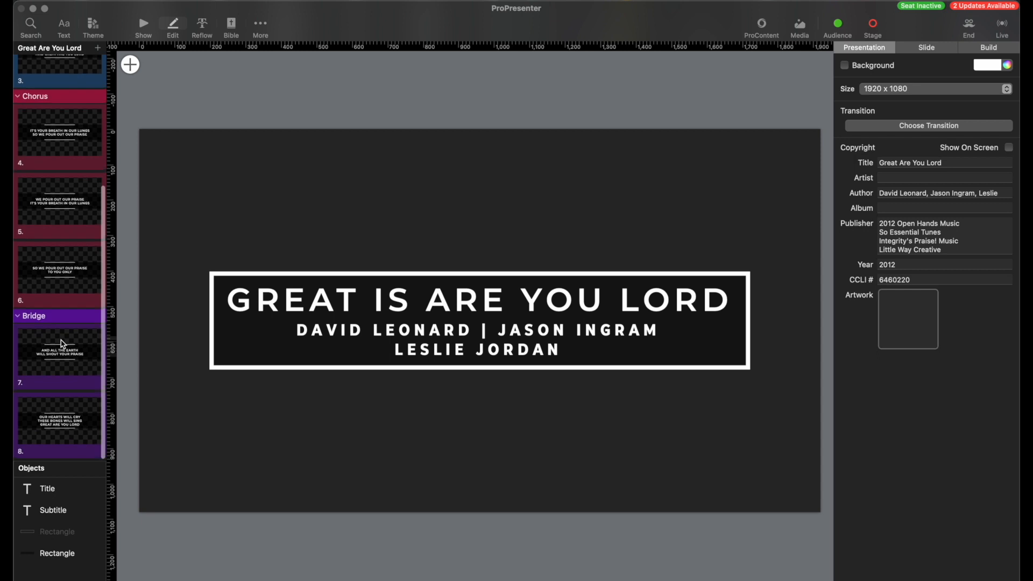
click(54, 416)
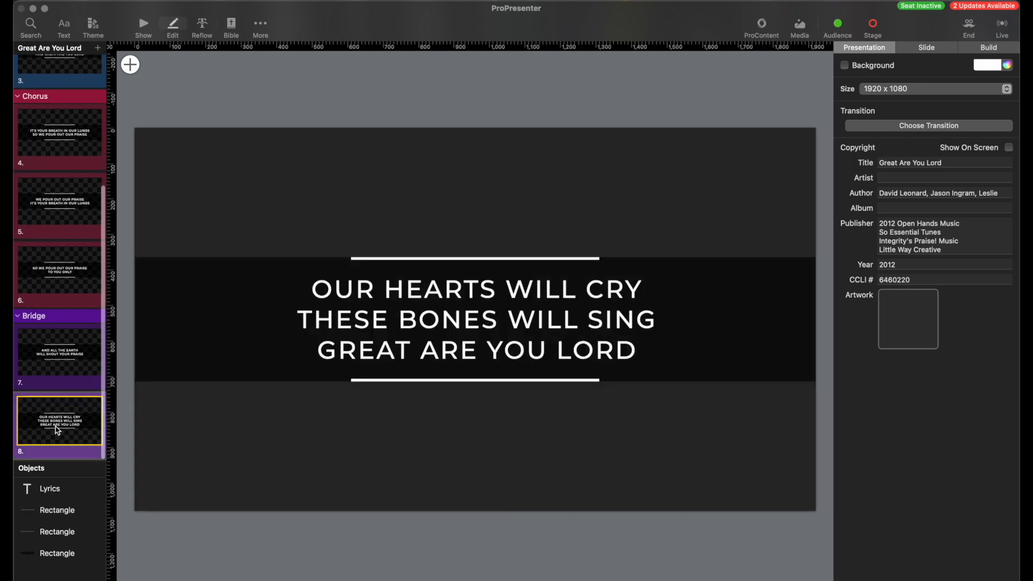
click(98, 49)
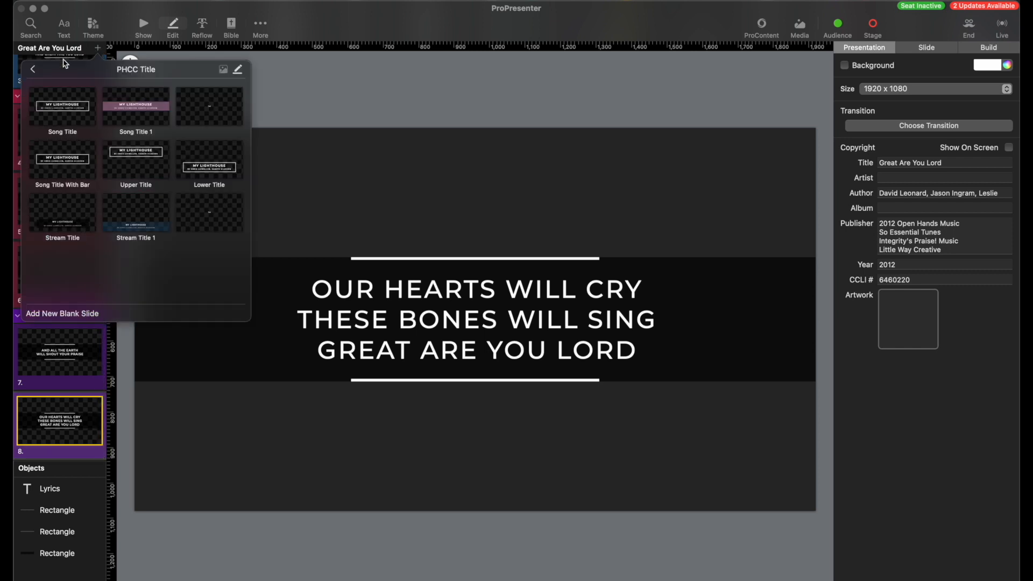
click(34, 70)
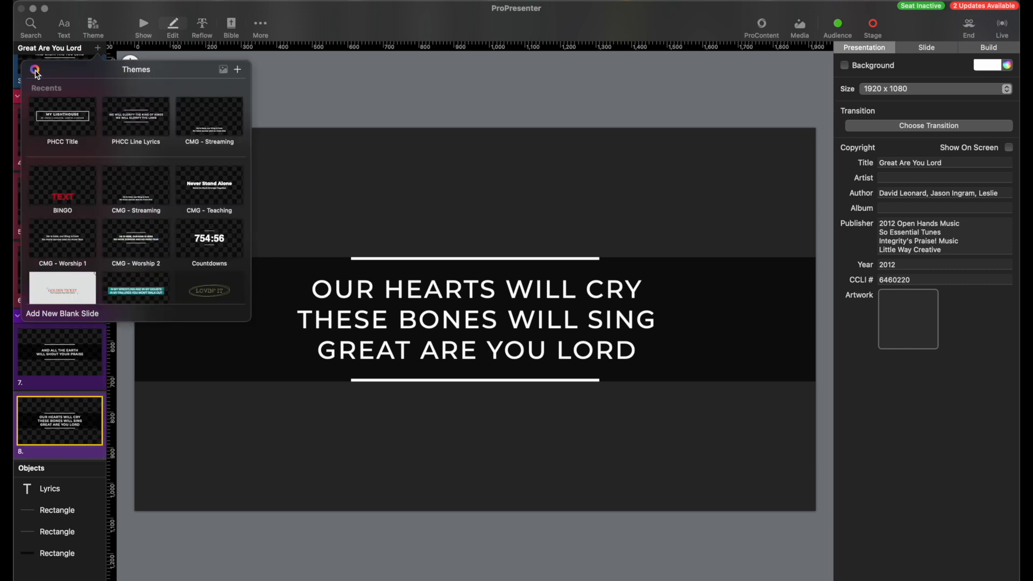
scroll(183, 188, down, 5)
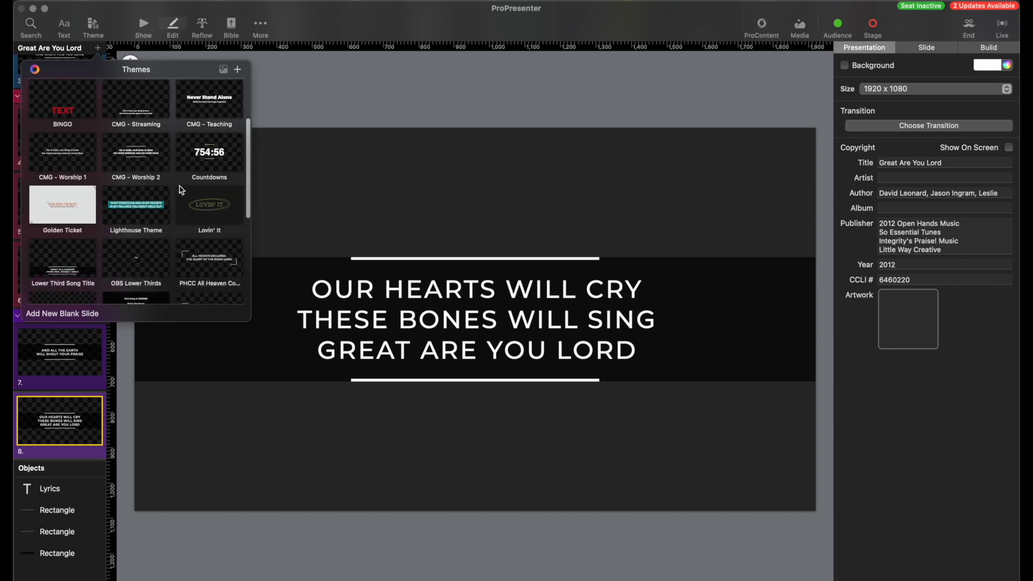
click(153, 199)
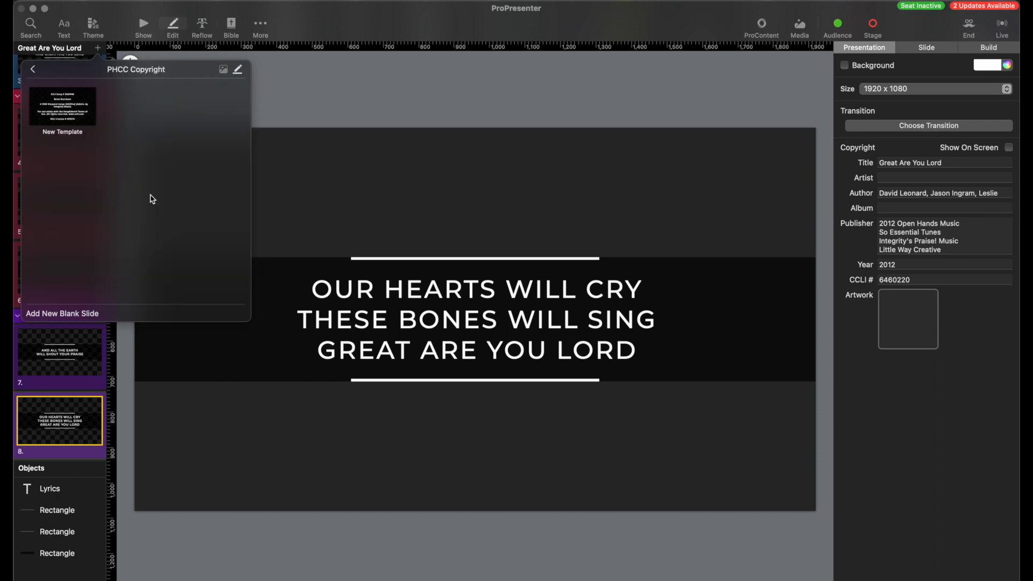
click(66, 116)
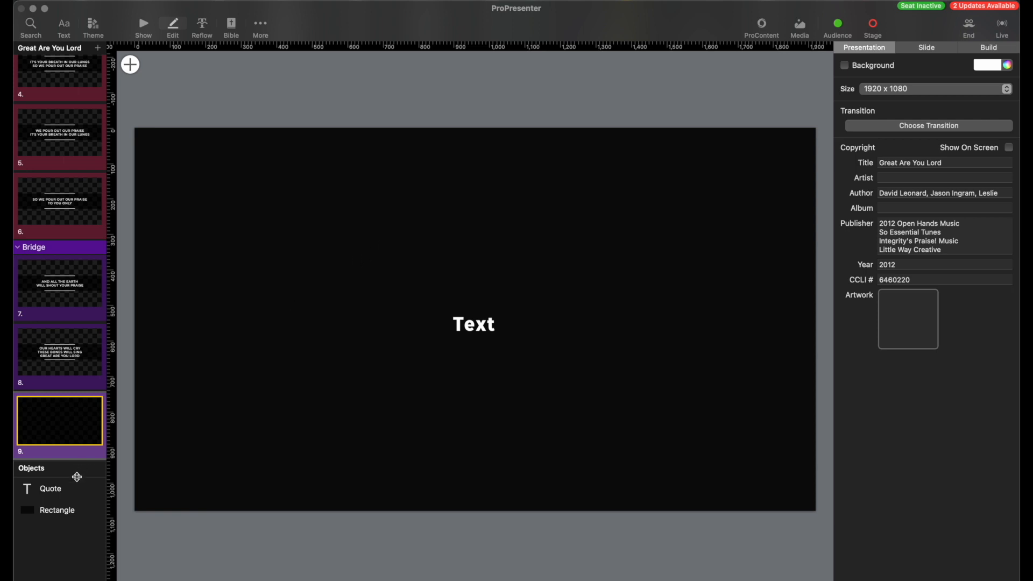
Set the opacity of the copyright slide's full-screen background rectangle to 70%.
click(75, 510)
click(75, 512)
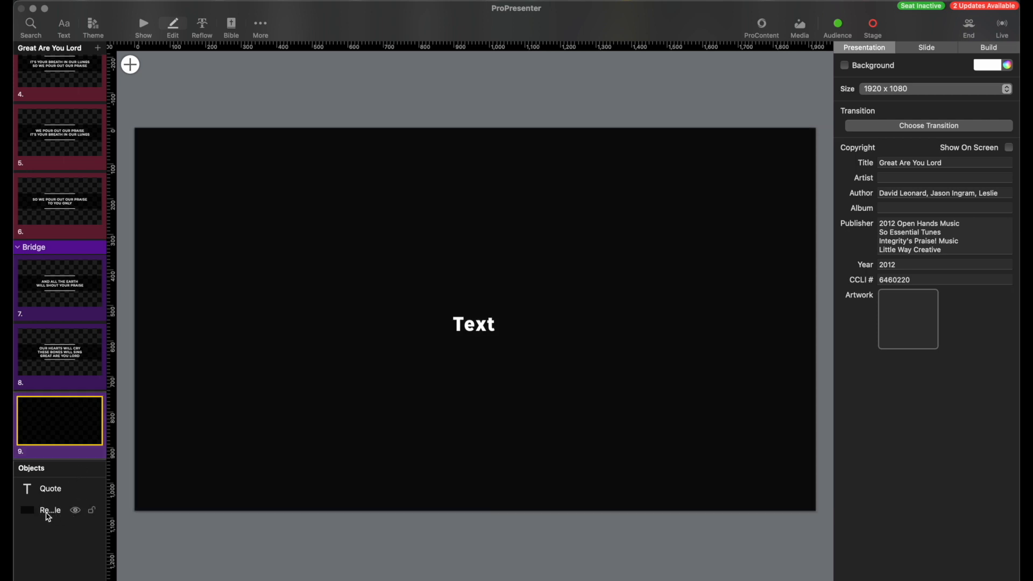
click(48, 514)
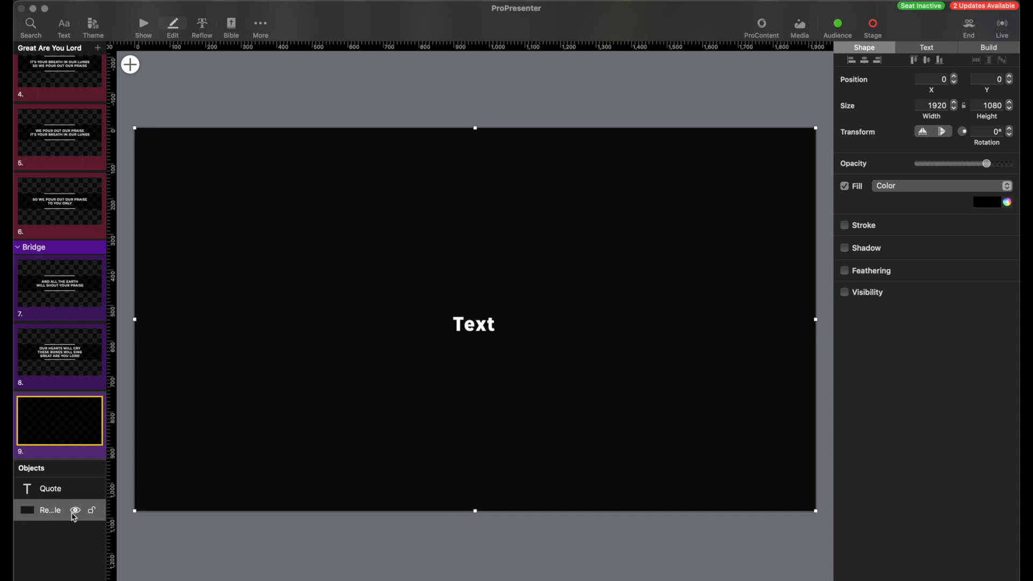
mouse_move(987, 164)
mouse_down()
mouse_move(956, 164)
mouse_move(982, 168)
mouse_up()
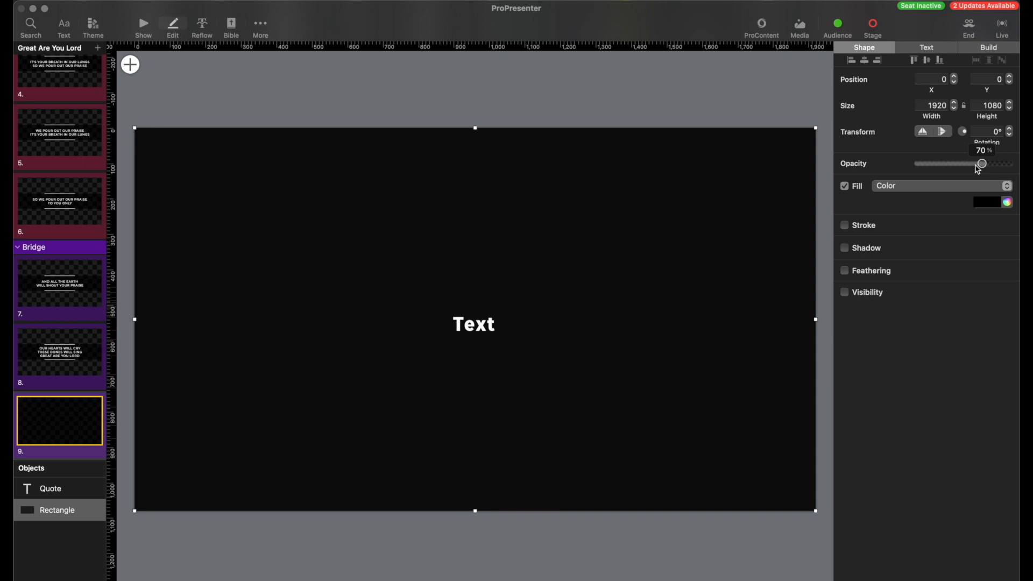
Switch to SongSelect in the browser, search for "great are you lord", and open the lyrics of the version credited to three songwriters.
click(601, 97)
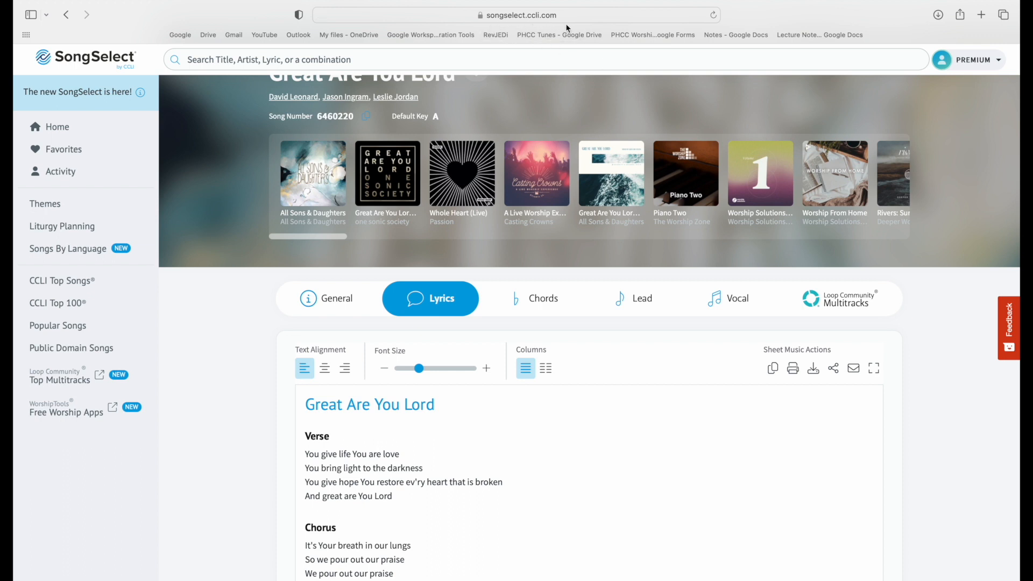
scroll(837, 112, up, 1)
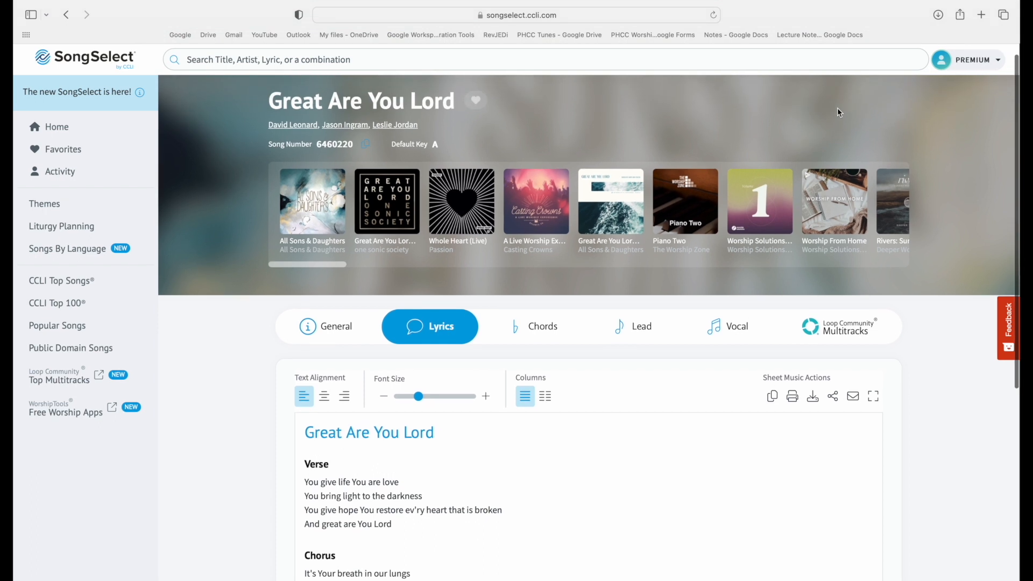
scroll(779, 127, down, 3)
scroll(731, 141, up, 3)
scroll(732, 140, up, 1)
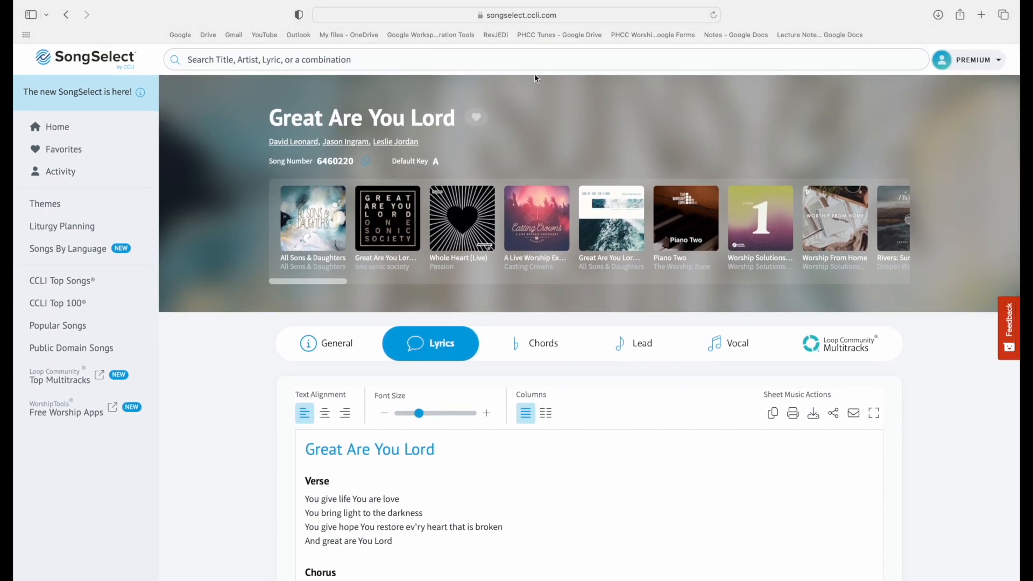
click(441, 63)
text(great are you lord)
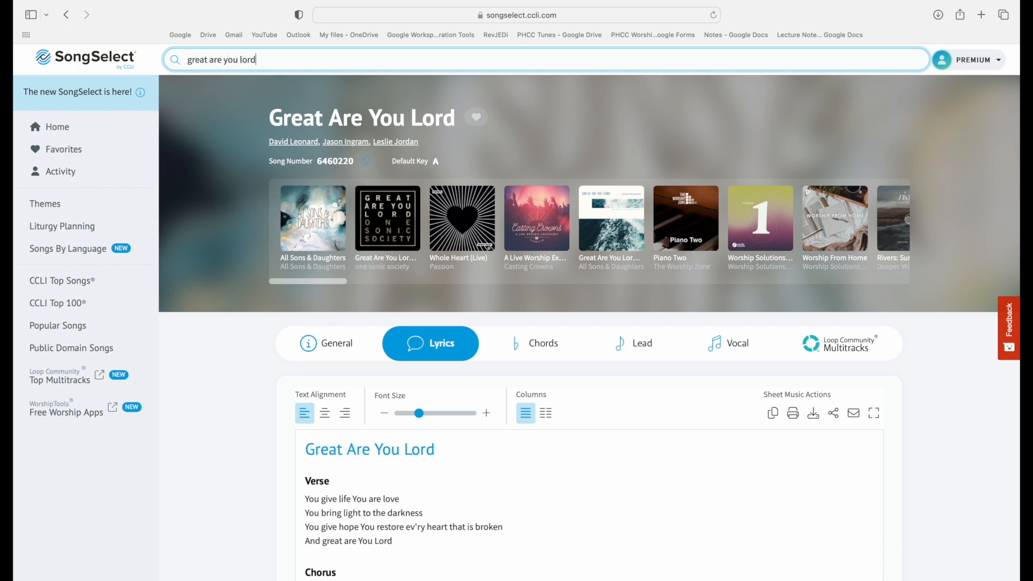
key(Return)
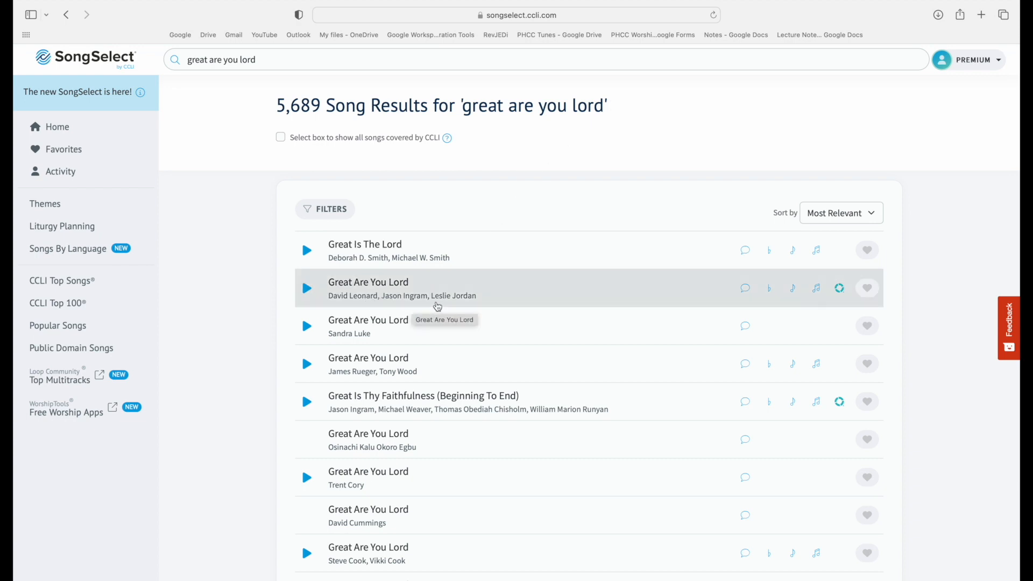
click(477, 293)
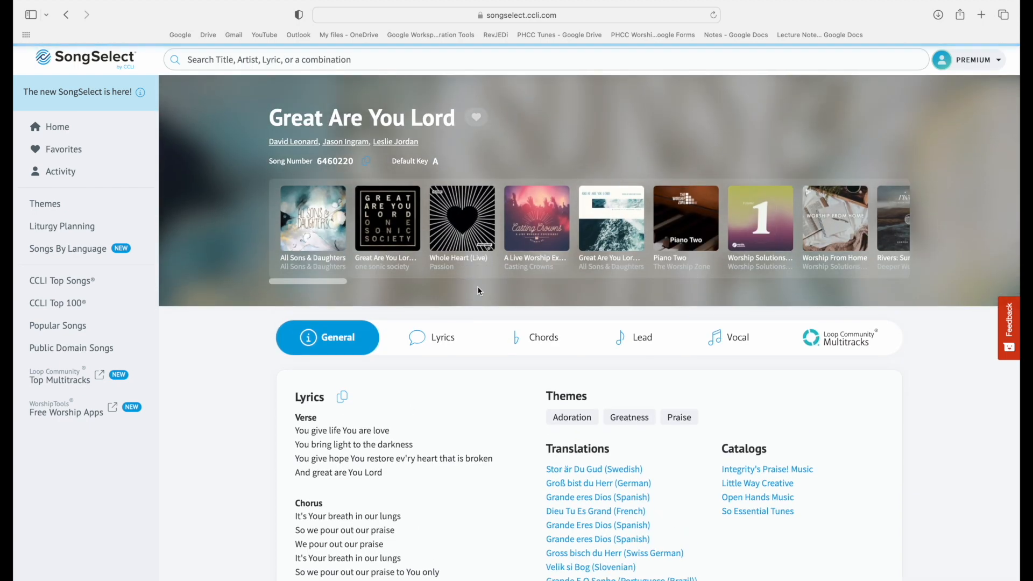
click(440, 343)
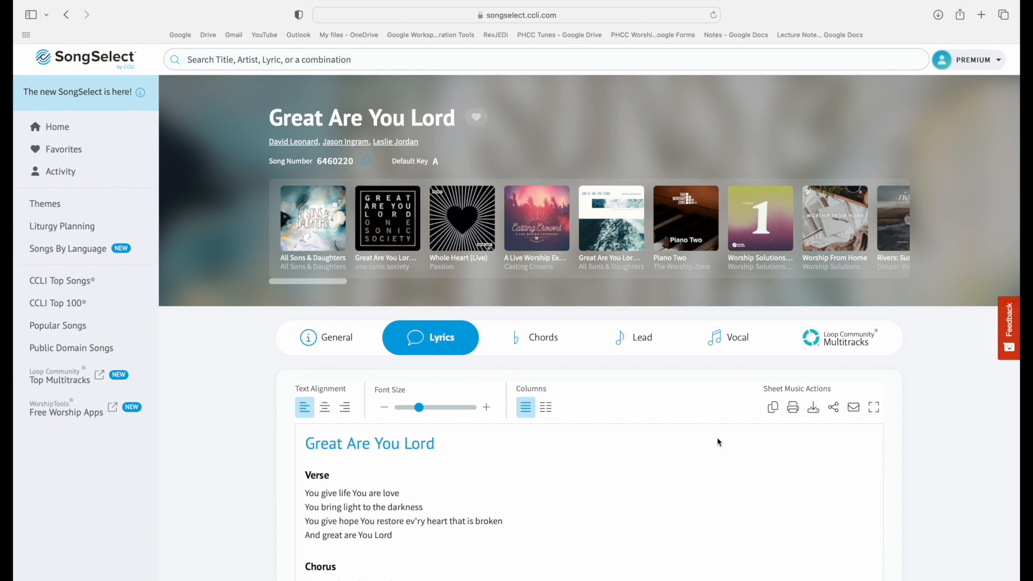
Copy the full copyright block below the lyrics, from the CCLI song number line through the CCLI license line.
scroll(701, 442, down, 10)
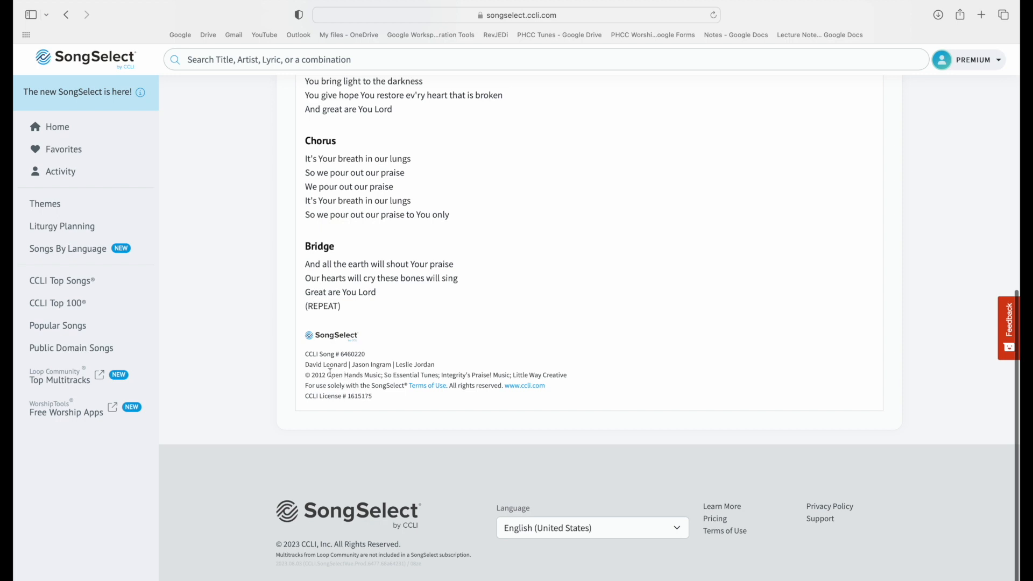
drag(384, 403, 300, 354)
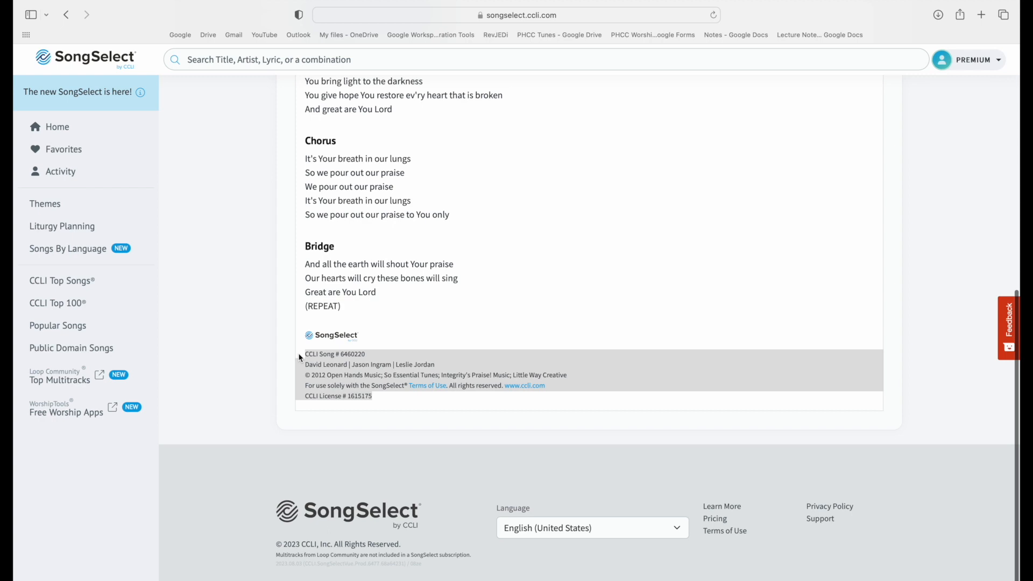
drag(382, 399, 303, 359)
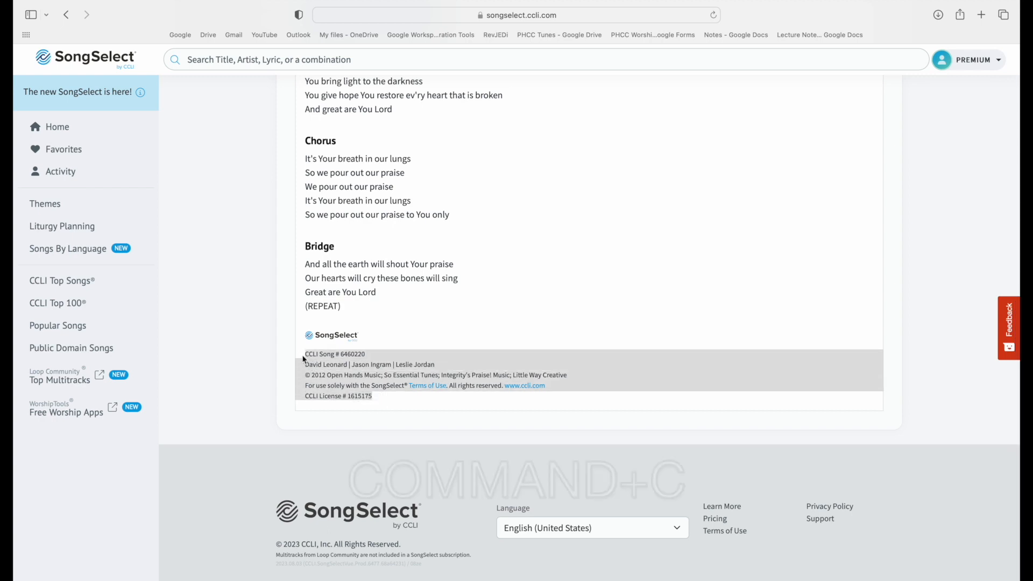
key(super+c)
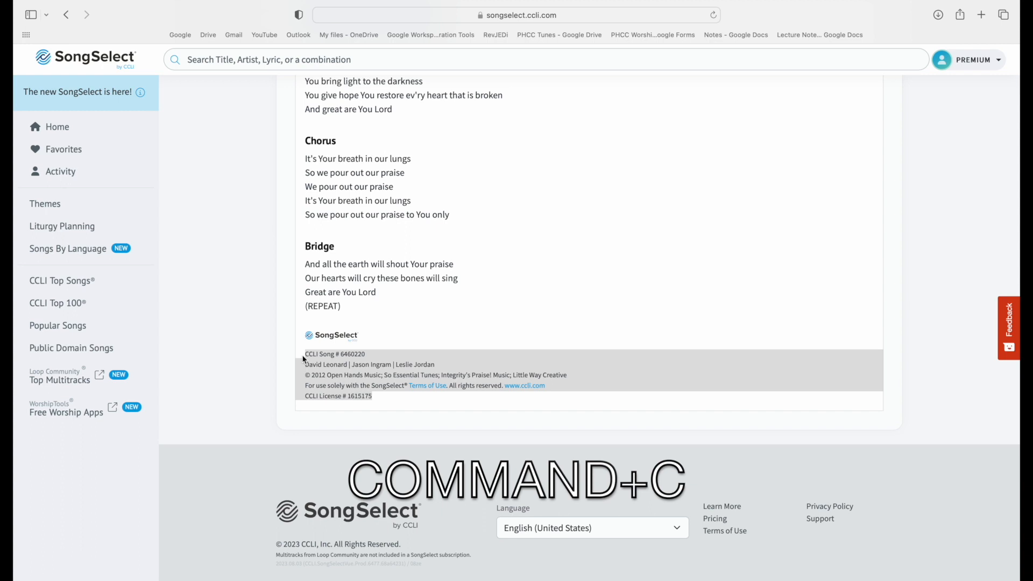
Switch back to ProPresenter and replace the copyright slide's placeholder text with the copied block, using Paste and Match Style.
key(ctrl+Left)
click(481, 353)
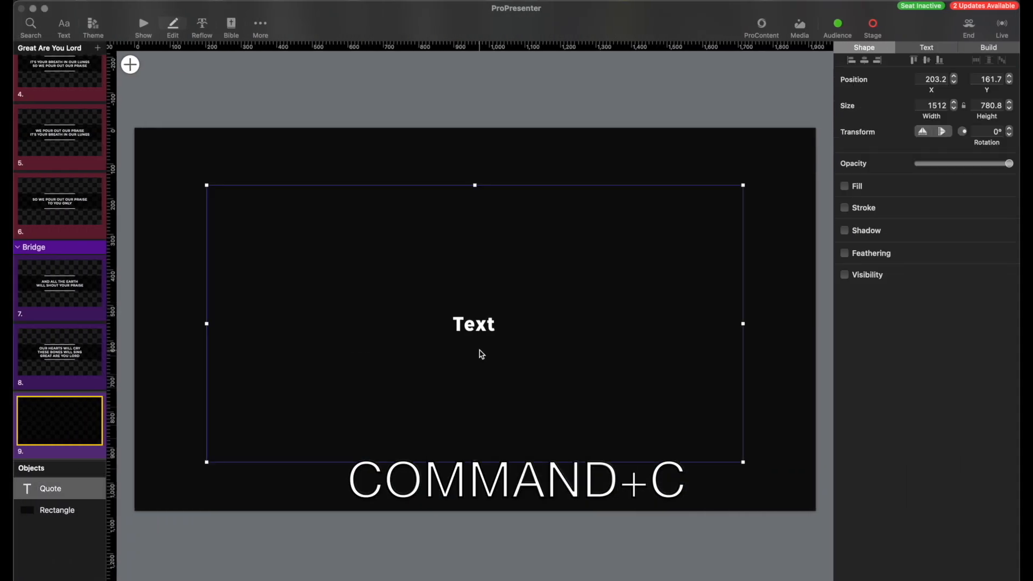
double_click(481, 354)
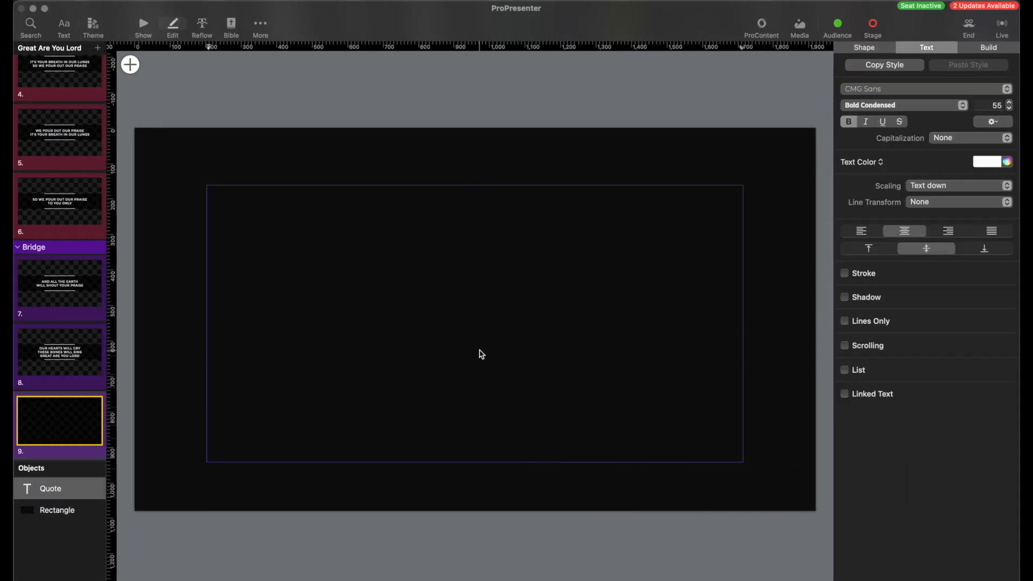
key(shift+alt+super+v)
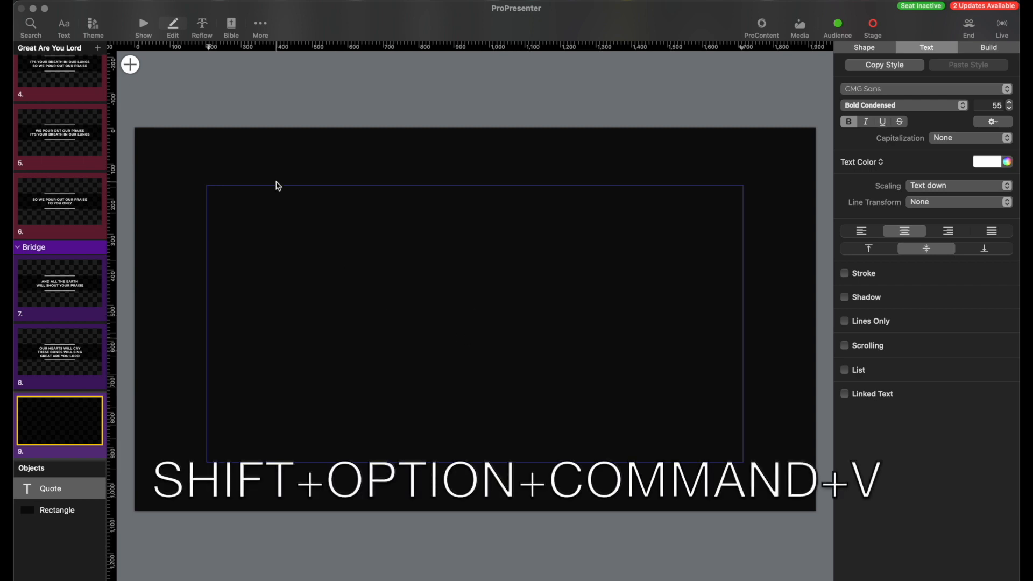
click(143, 2)
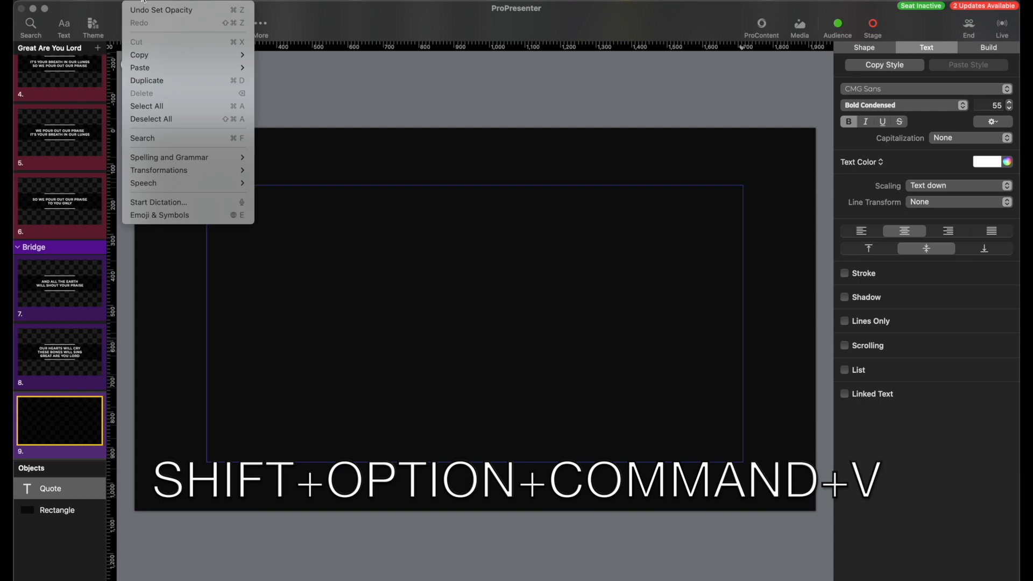
mouse_move(150, 65)
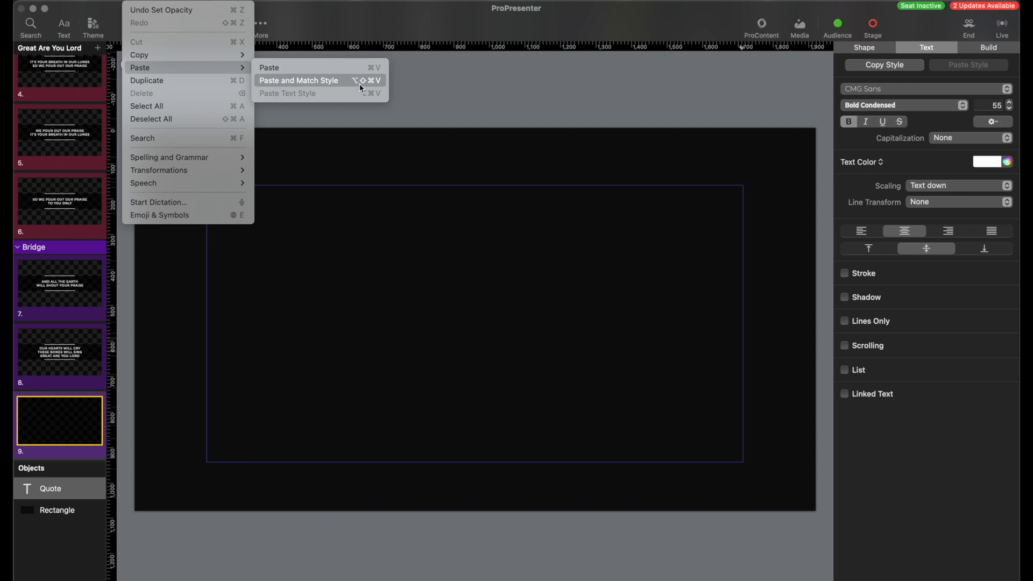
click(303, 80)
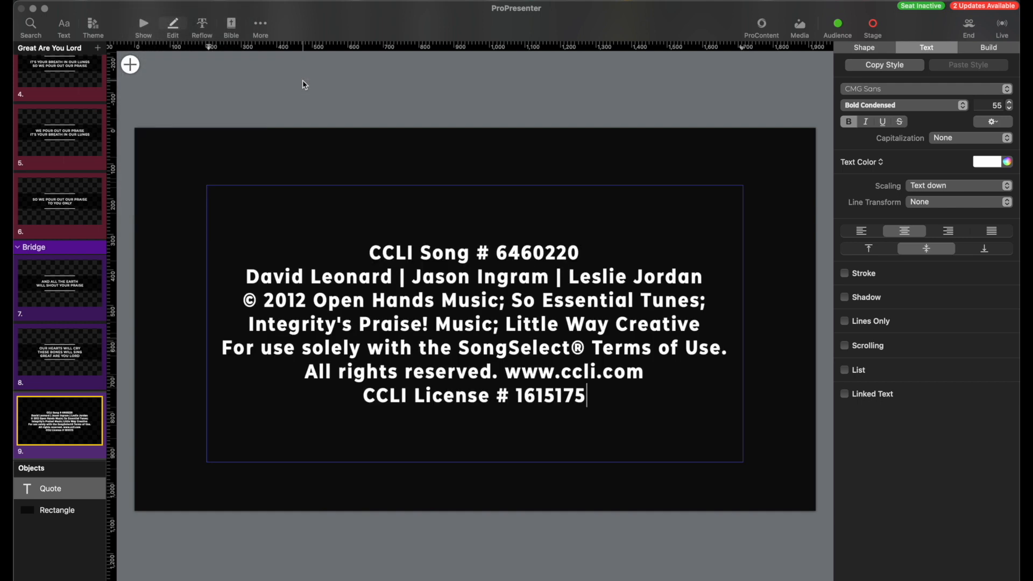
click(634, 275)
click(603, 258)
key(Return)
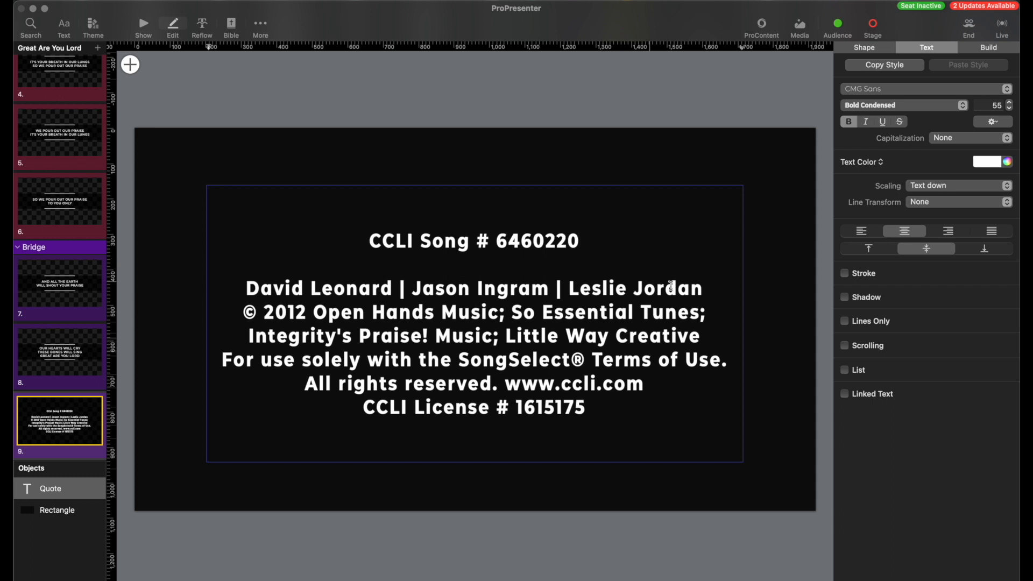
click(707, 291)
key(Return)
click(712, 350)
key(Return)
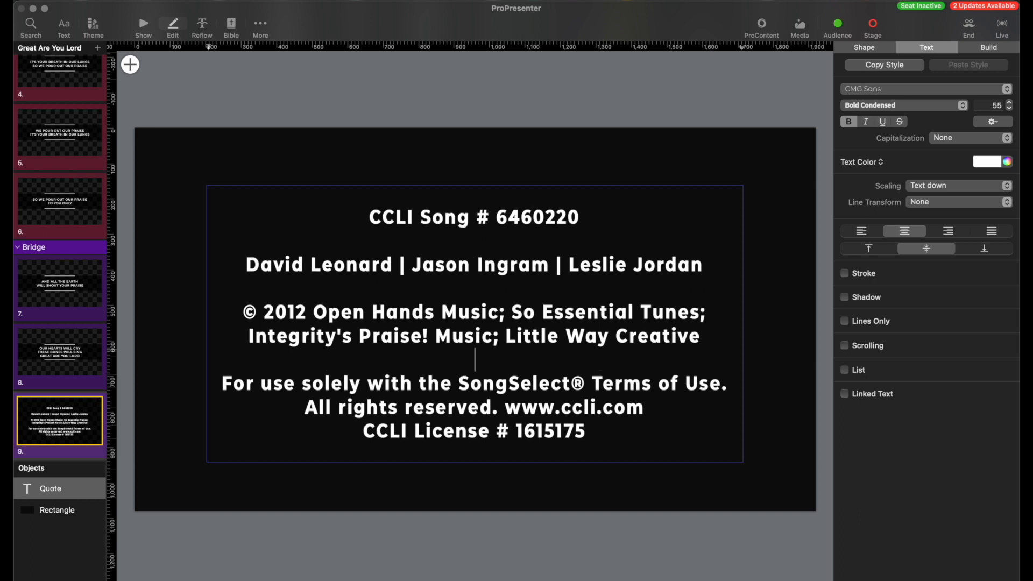
click(653, 409)
key(Return)
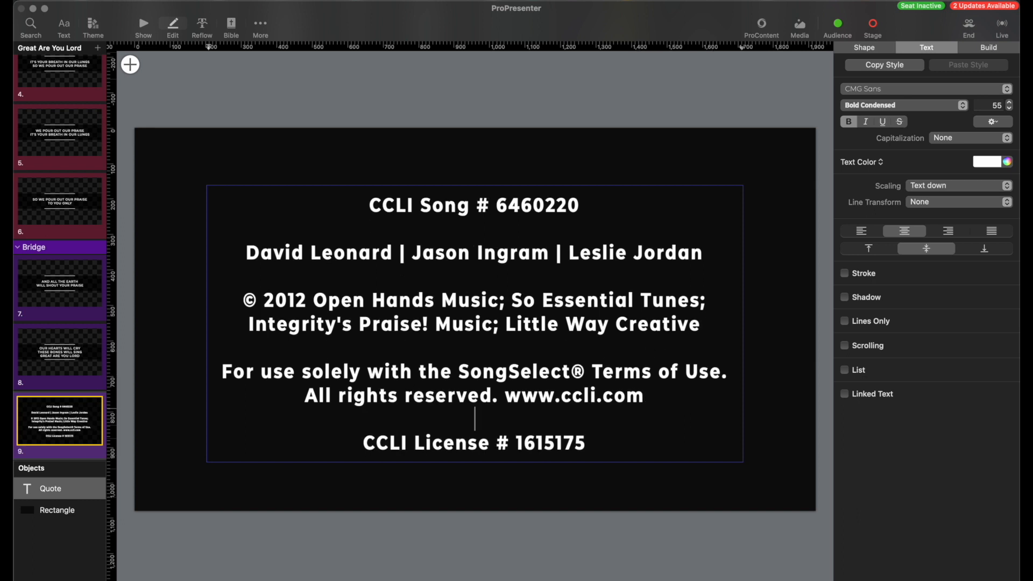
click(412, 117)
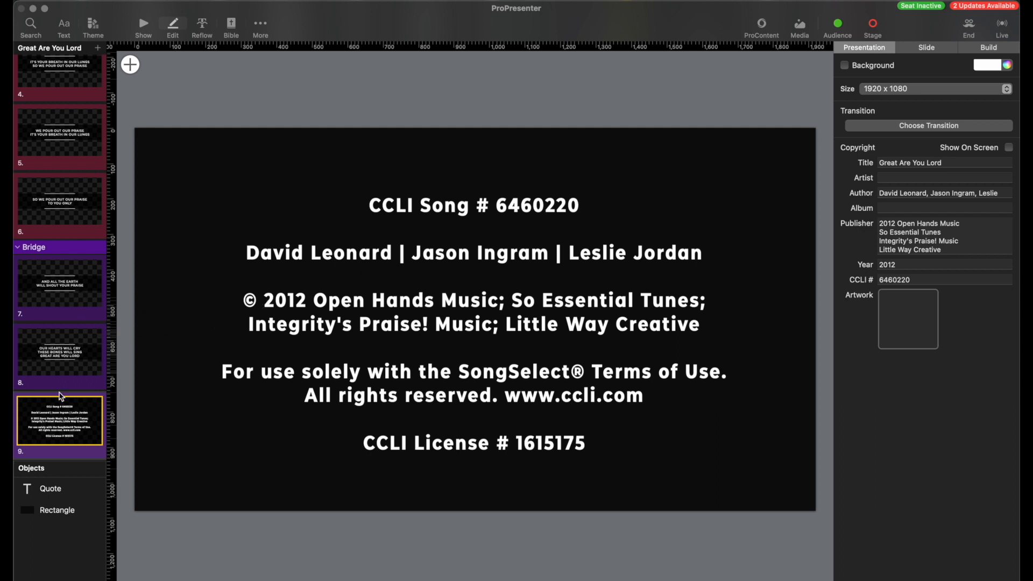
Compare the last Bridge slide with the copyright slide, return to Show view, and display the title and copyright slides in turn.
click(79, 384)
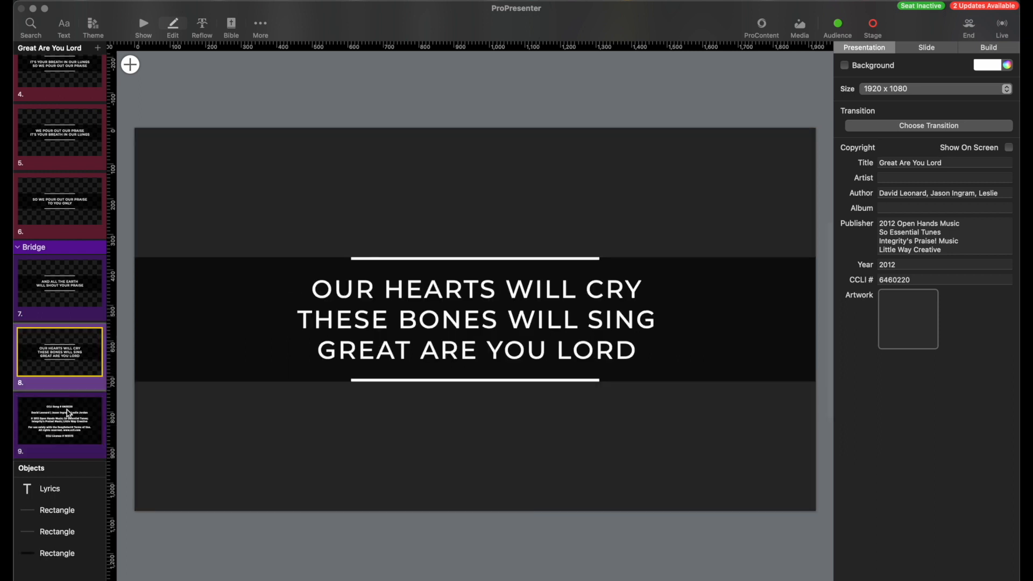
click(70, 411)
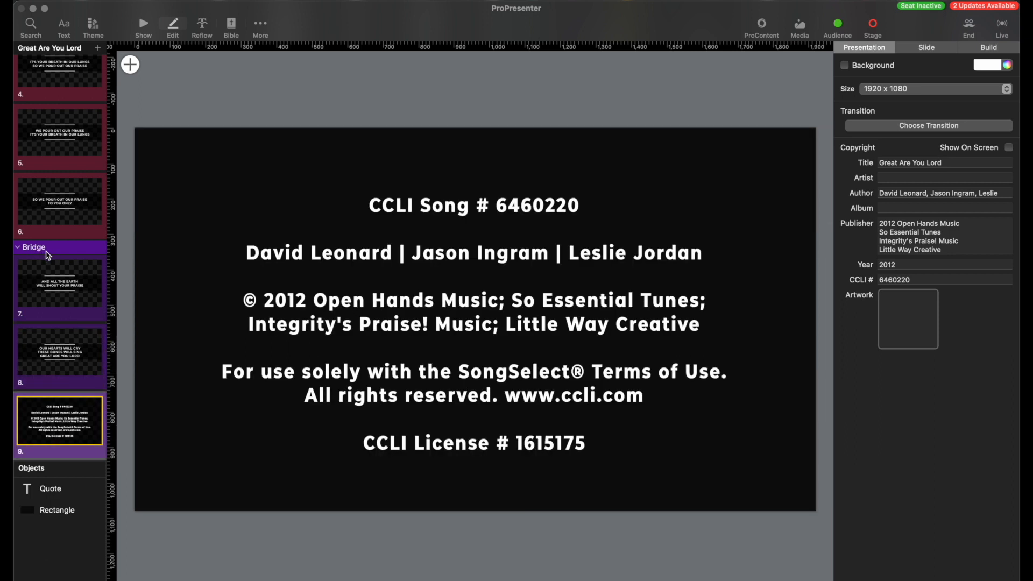
click(143, 25)
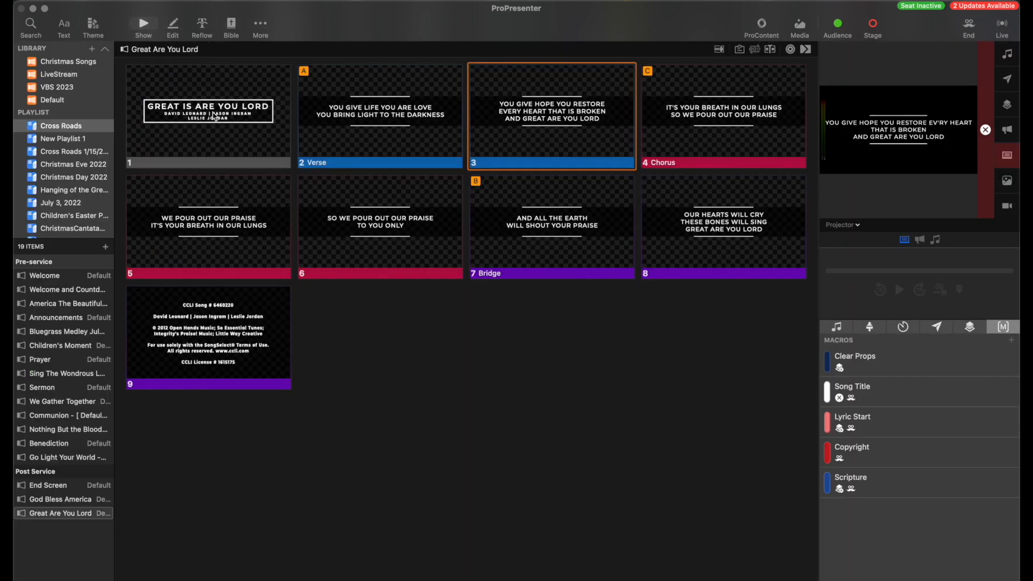
click(214, 164)
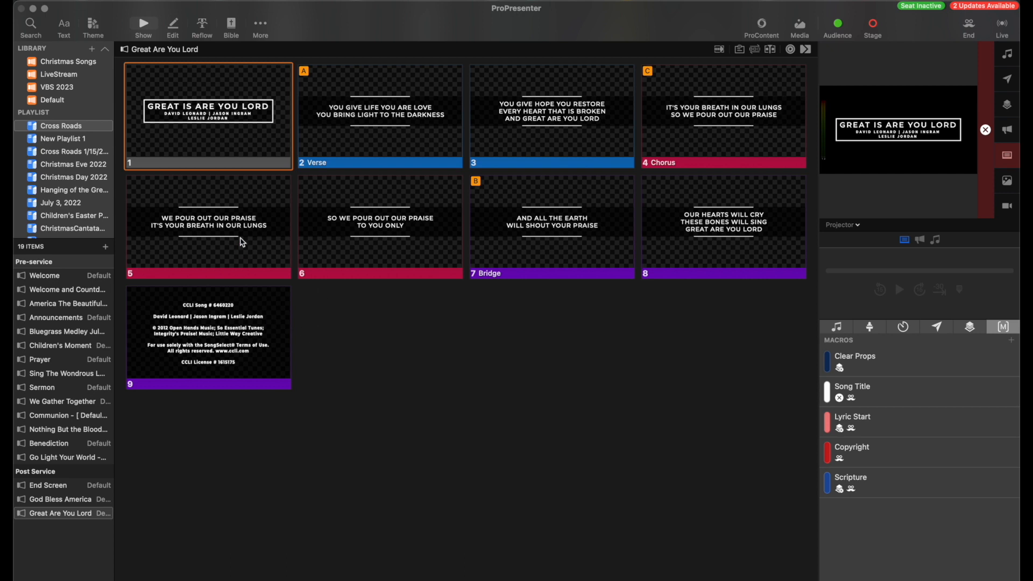
click(193, 333)
Assign the copyright slide to the Outro group.
scroll(592, 264, up, 1)
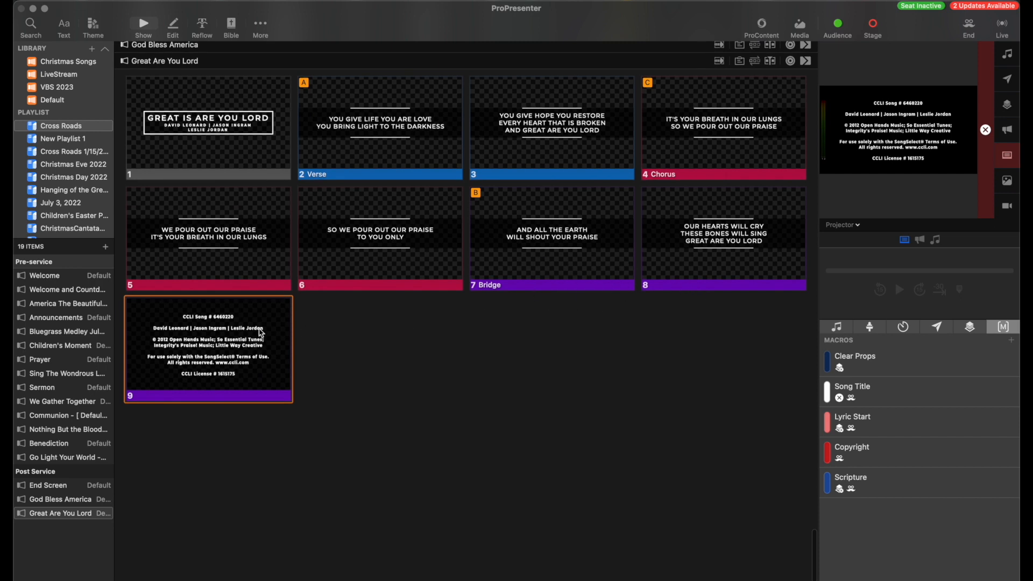
scroll(197, 352, down, 1)
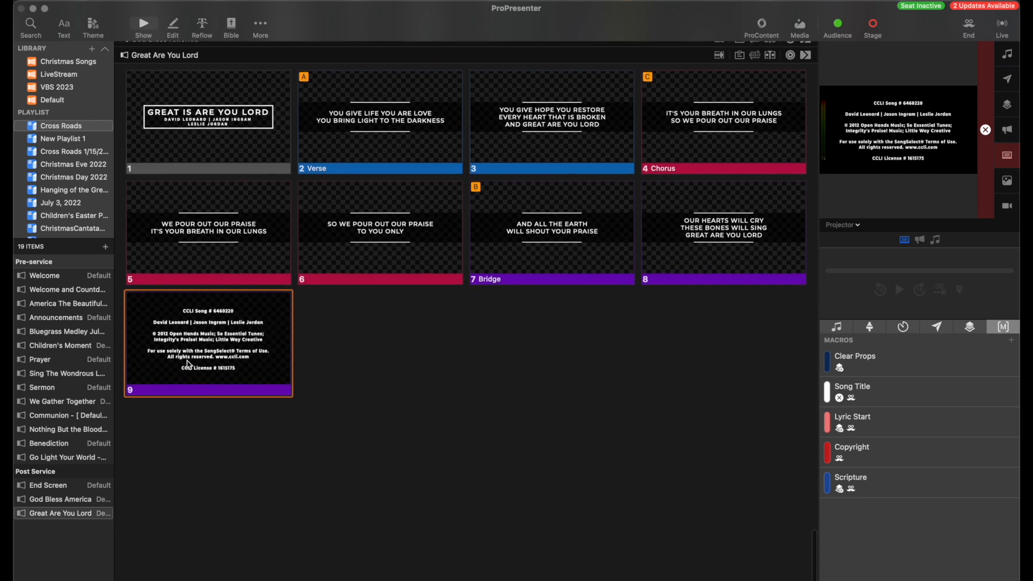
right_click(189, 354)
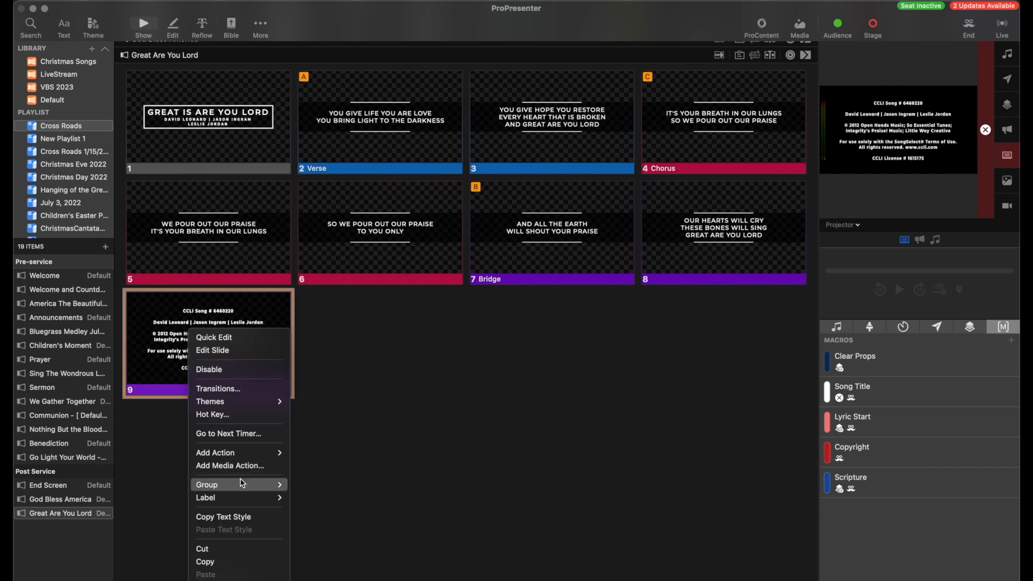
mouse_move(242, 485)
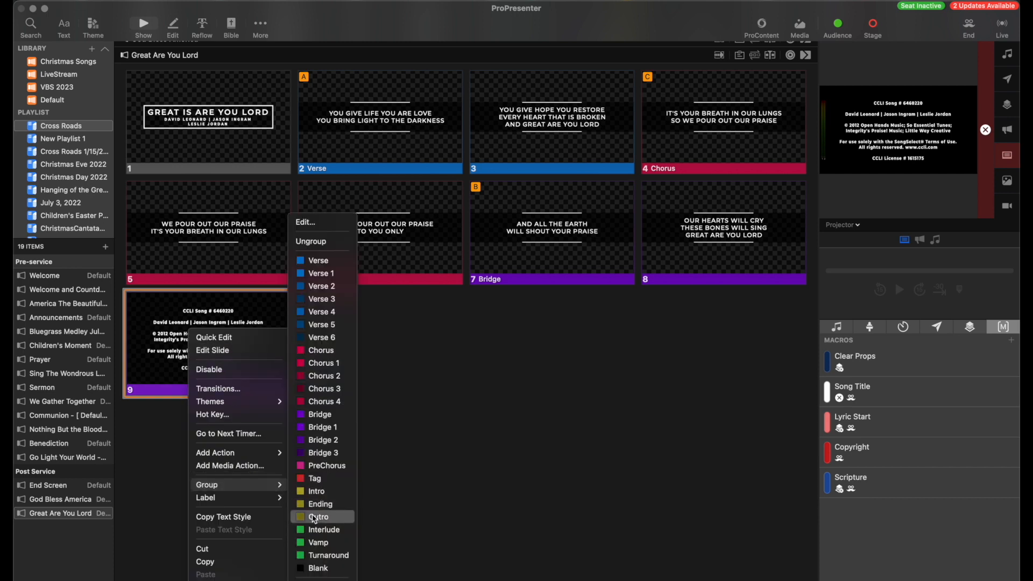
click(314, 517)
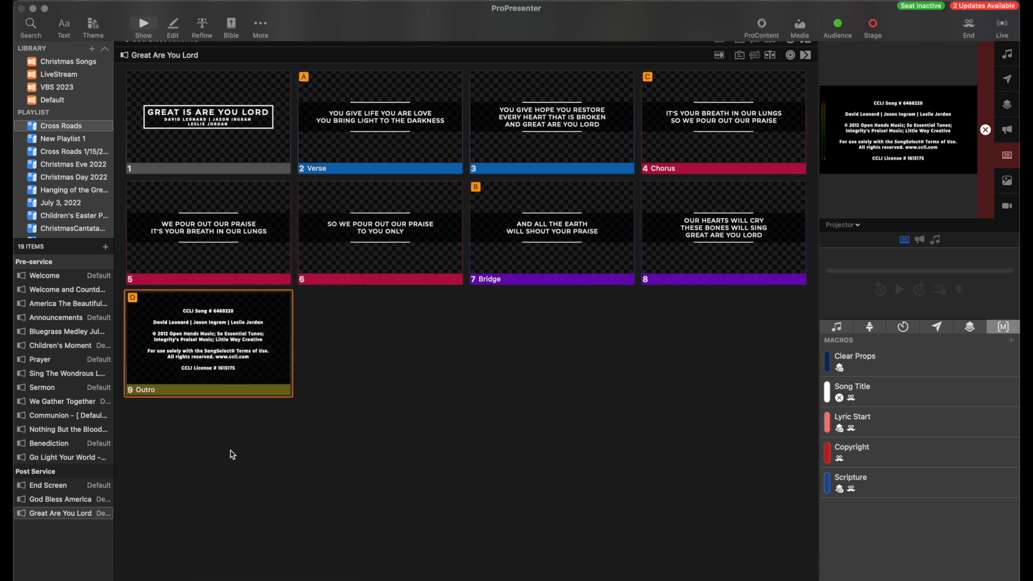
Display the title slide and assign it to the Intro group.
scroll(229, 398, down, 1)
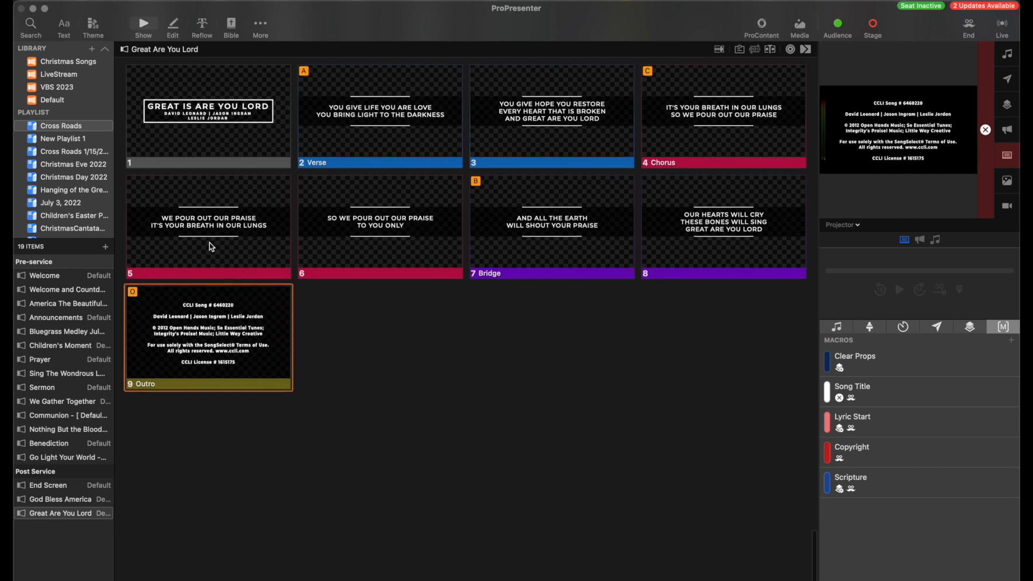
click(215, 149)
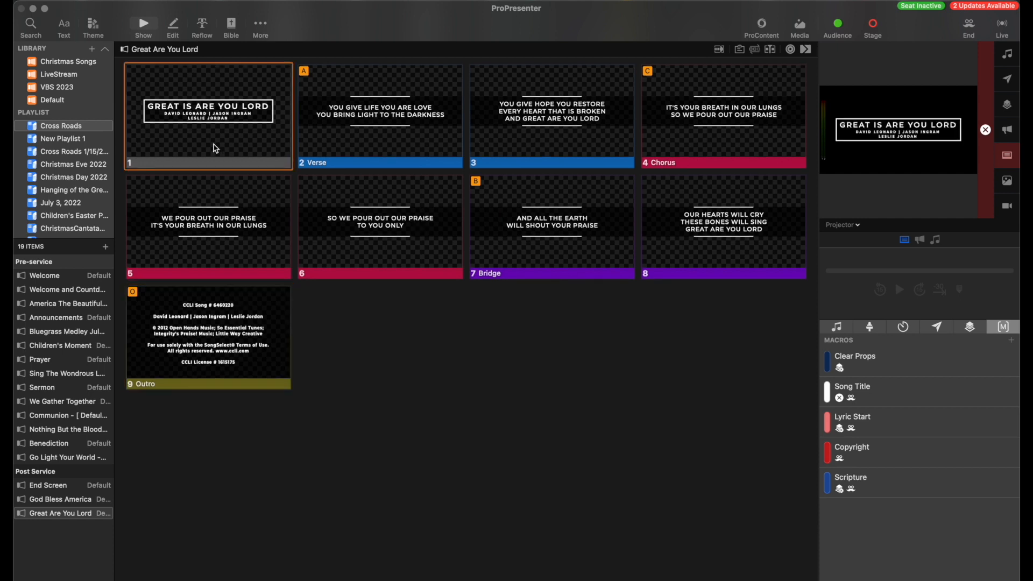
right_click(197, 137)
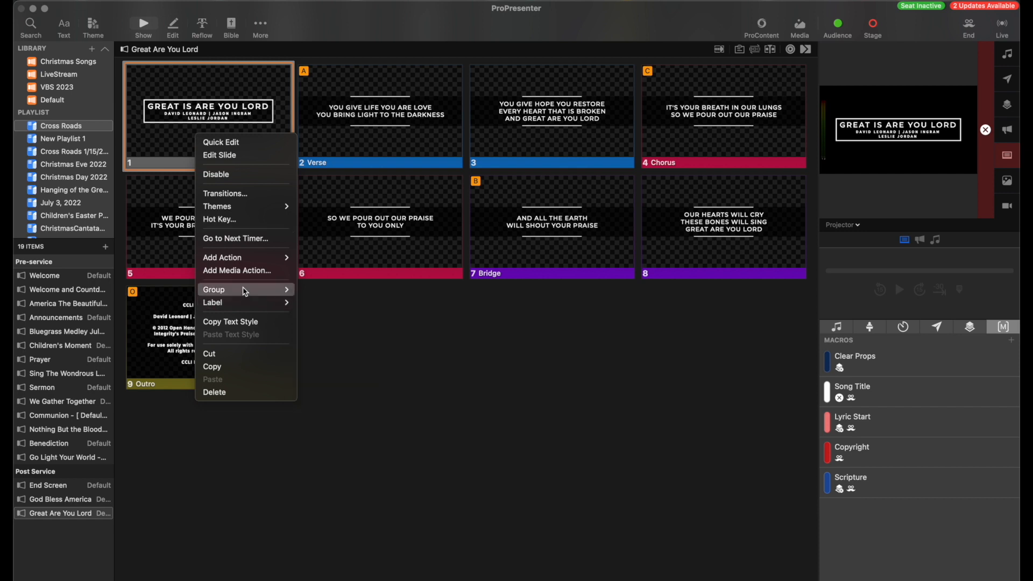
mouse_move(247, 290)
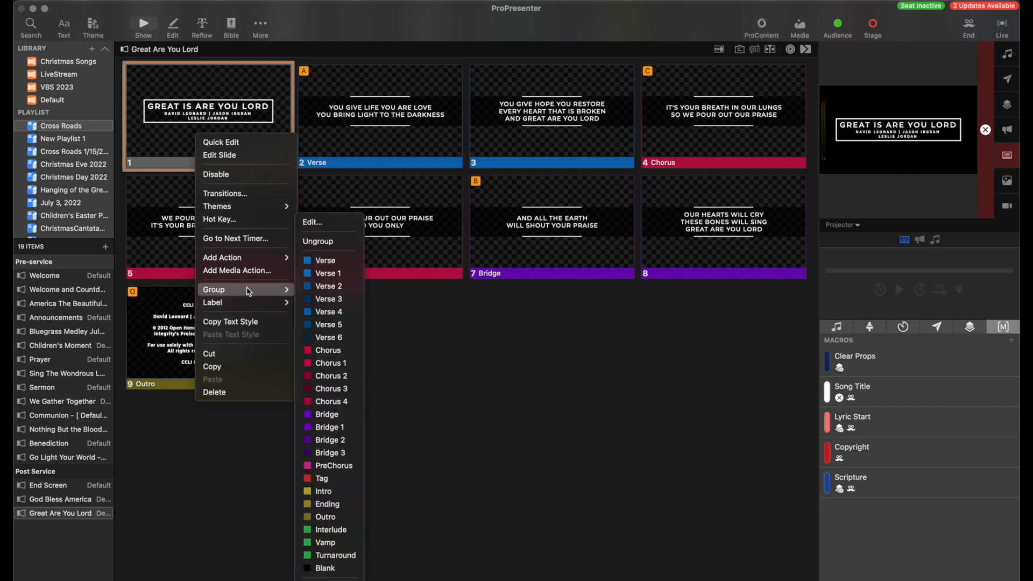
click(324, 491)
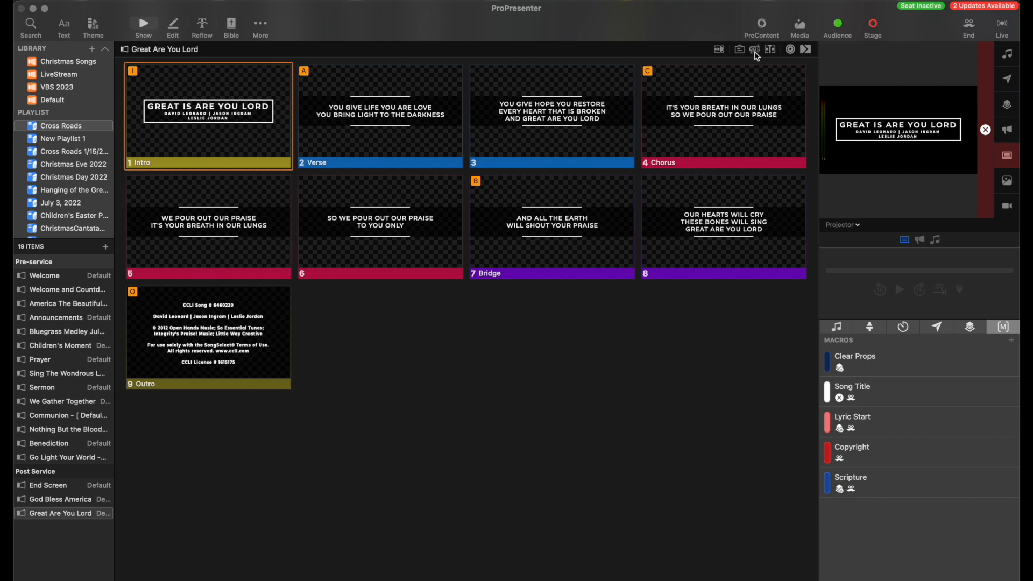
Create a new arrangement named Default for Great Are You Lord.
click(756, 52)
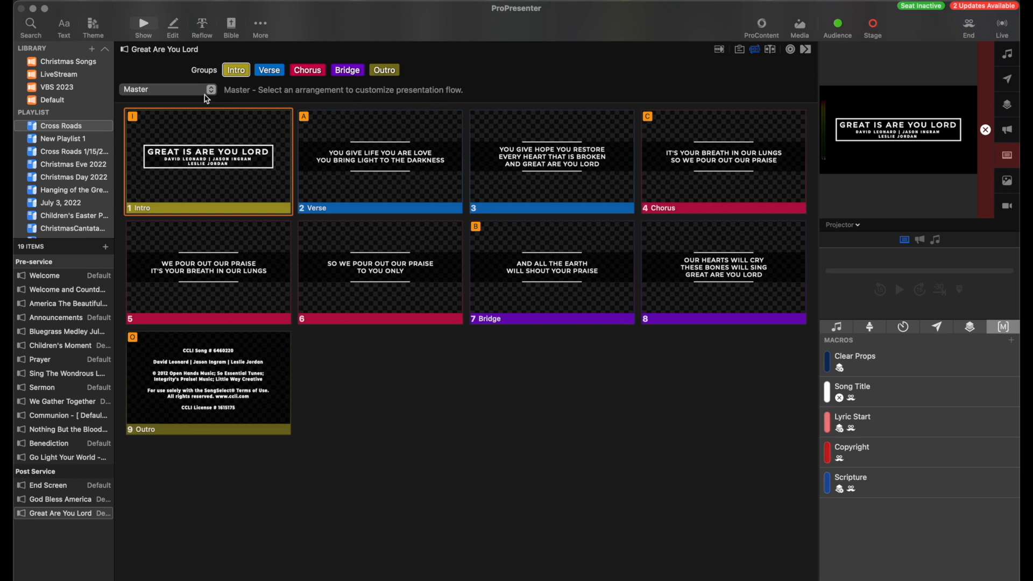
click(203, 95)
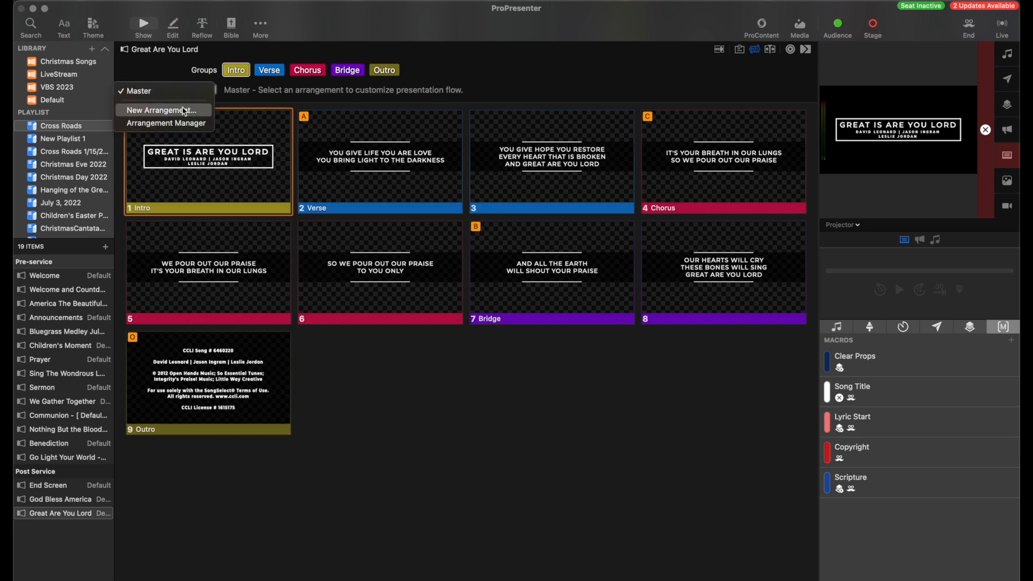
click(183, 111)
text(D)
key(Return)
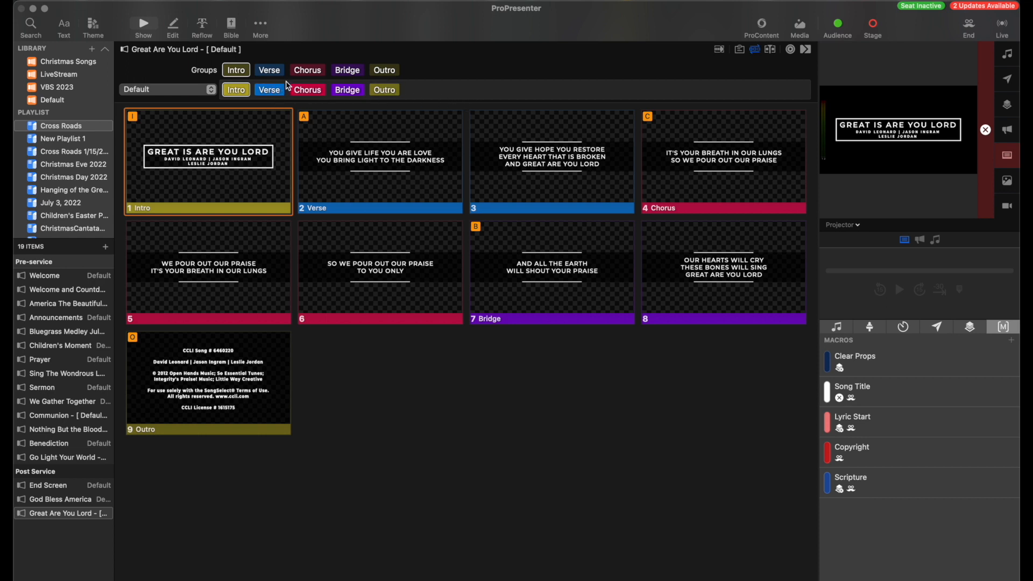
Order the Default arrangement as Intro, Verse, Chorus, Verse, Chorus, Bridge, Bridge, Chorus, Chorus, Outro, and hide the arrangement controls.
drag(269, 70, 371, 92)
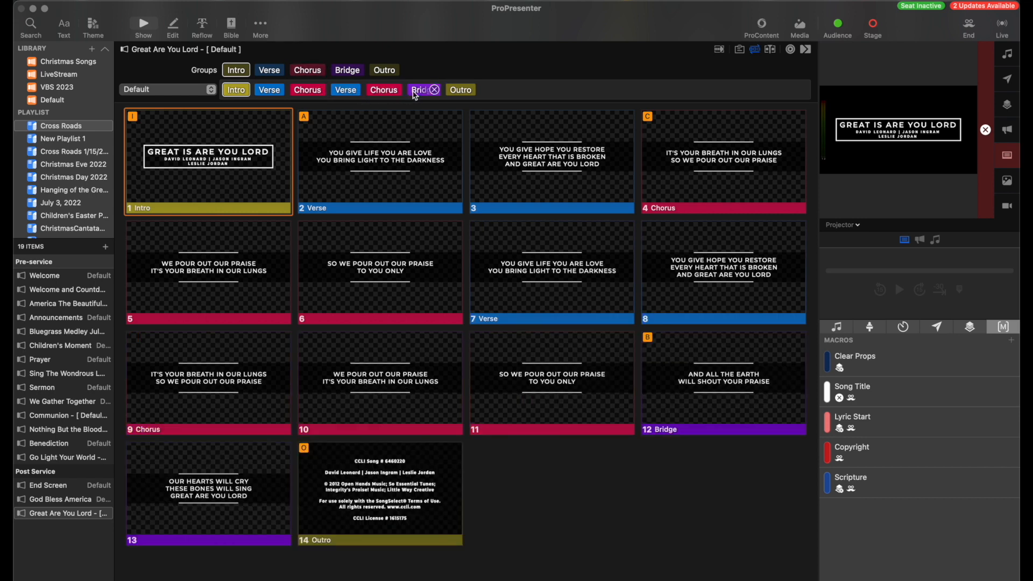
drag(347, 70, 443, 99)
drag(308, 70, 487, 100)
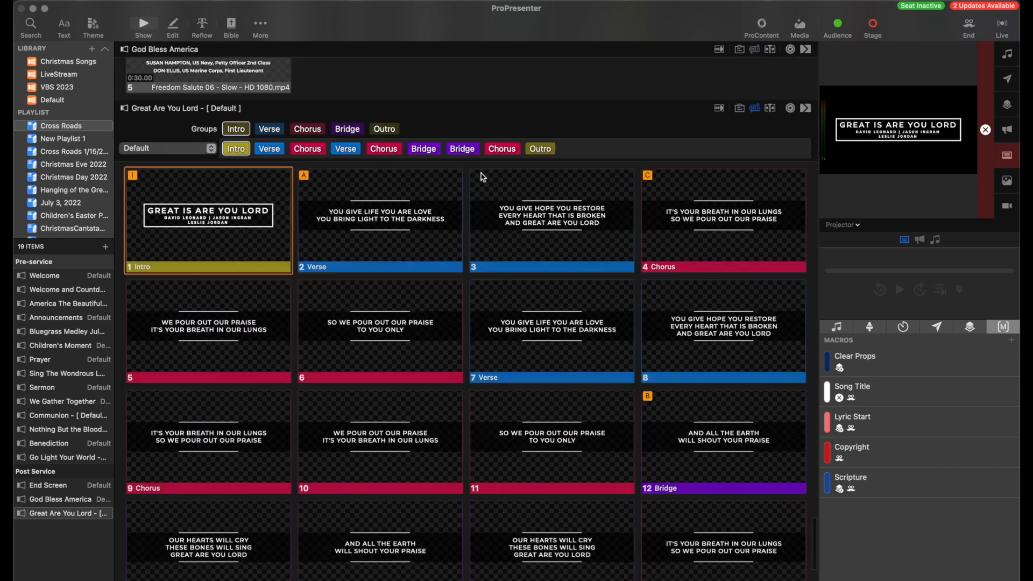
scroll(483, 177, up, 3)
drag(307, 129, 484, 157)
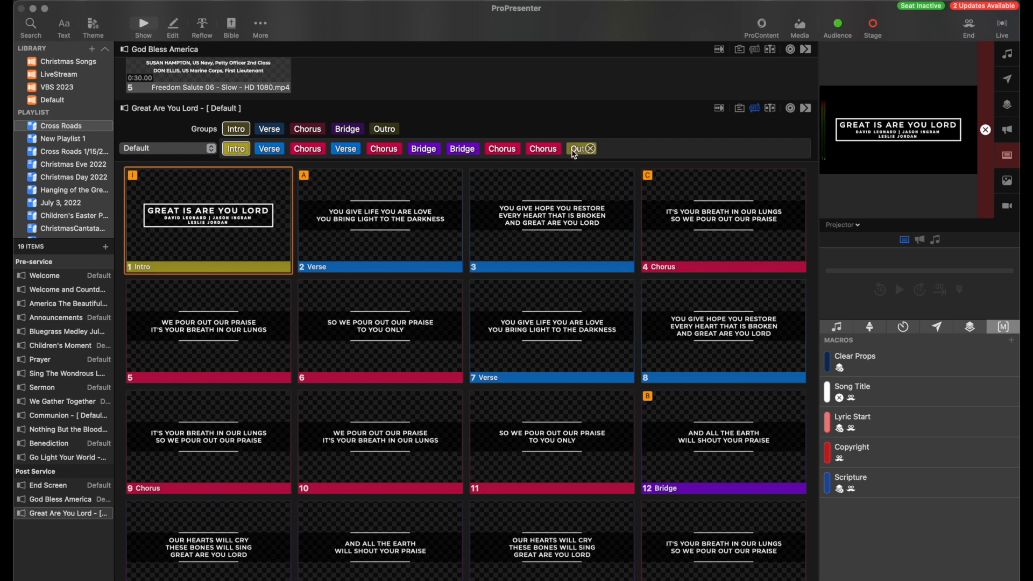
click(756, 110)
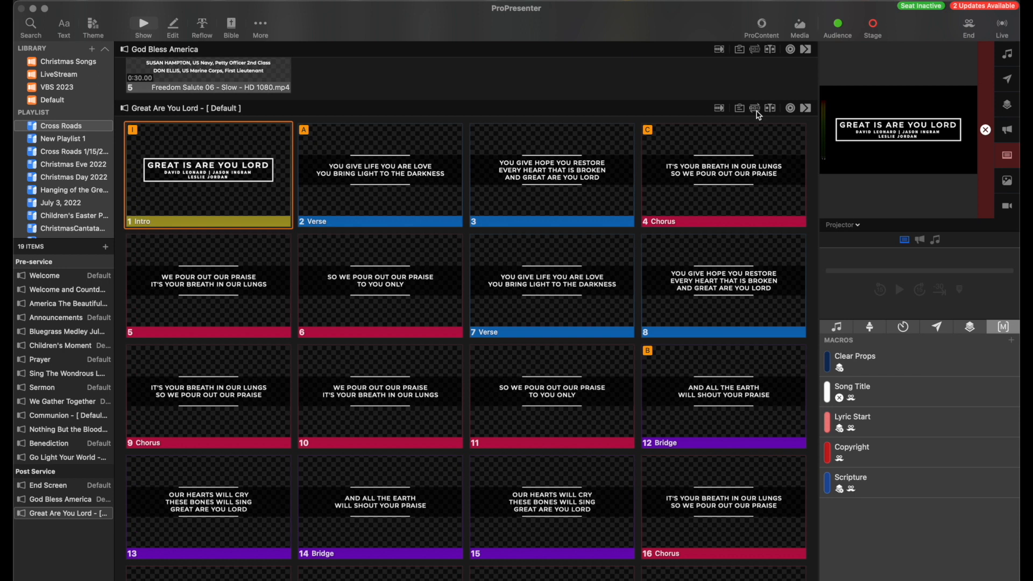
Review the slide order of the Default arrangement and display the first Verse slide.
scroll(637, 223, down, 4)
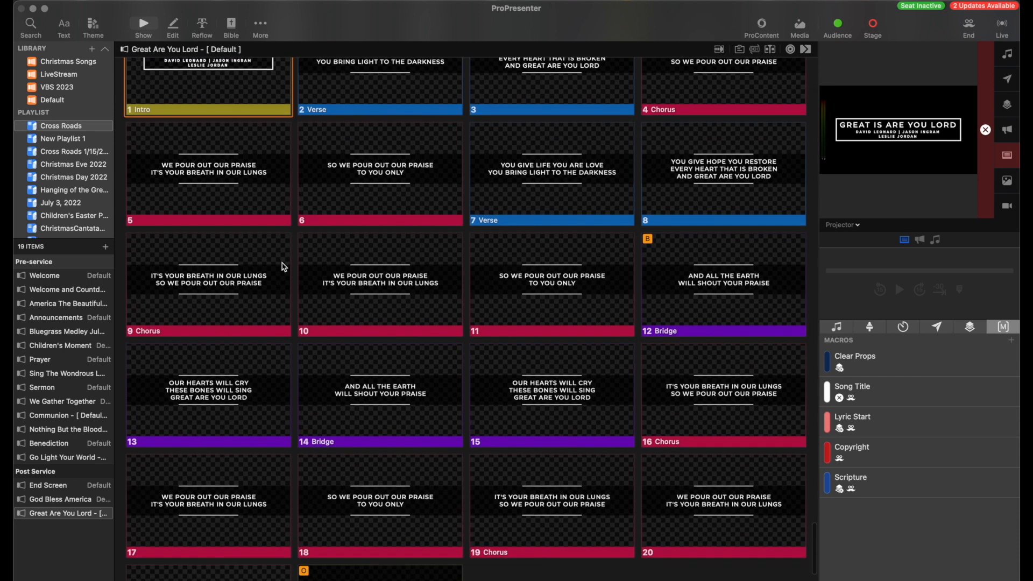
scroll(509, 385, down, 2)
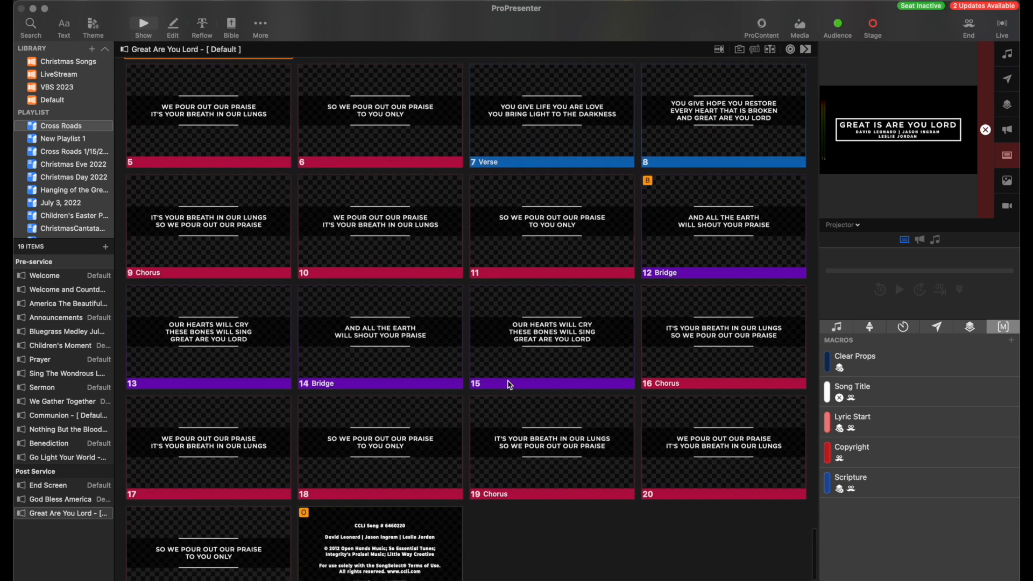
scroll(510, 385, up, 5)
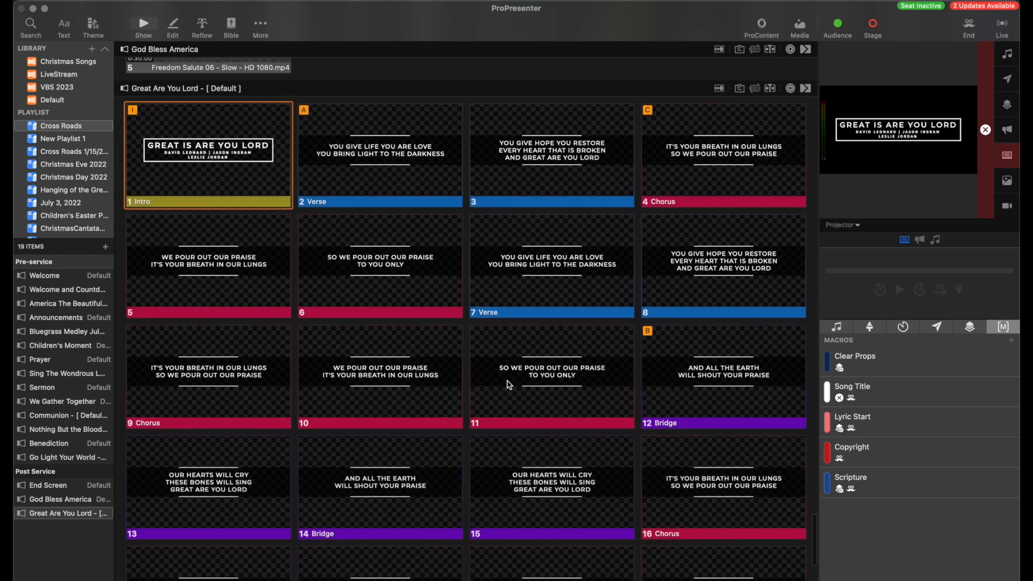
scroll(510, 385, down, 2)
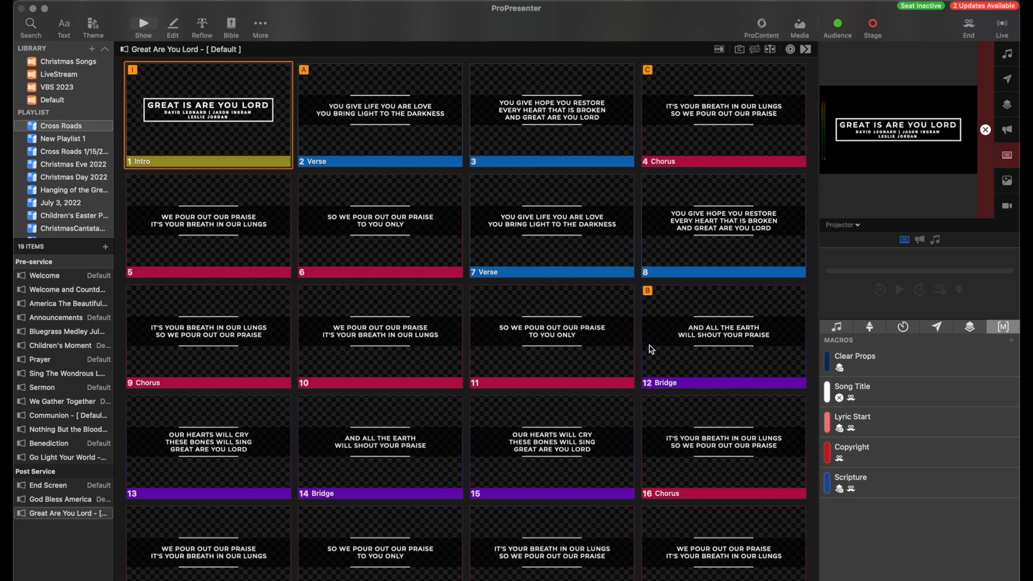
click(381, 145)
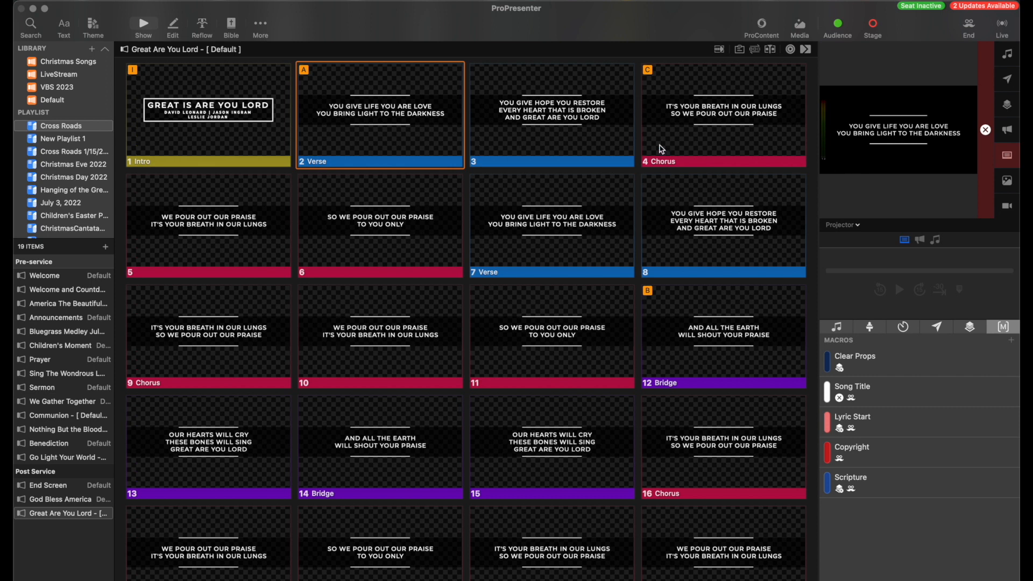
View the songs in the Pre/Post Show audio playlist and return to the macros list.
click(837, 327)
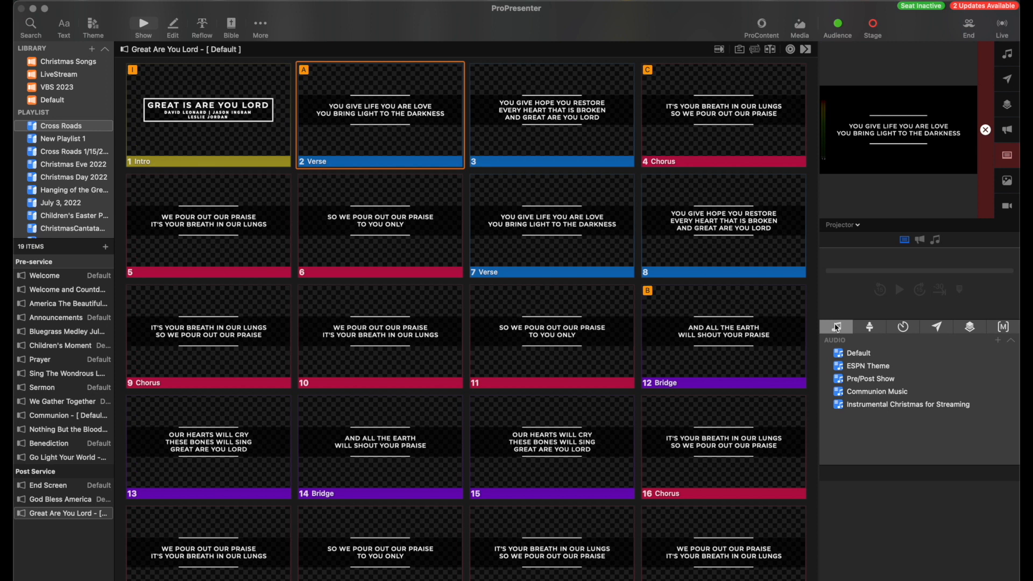
click(863, 381)
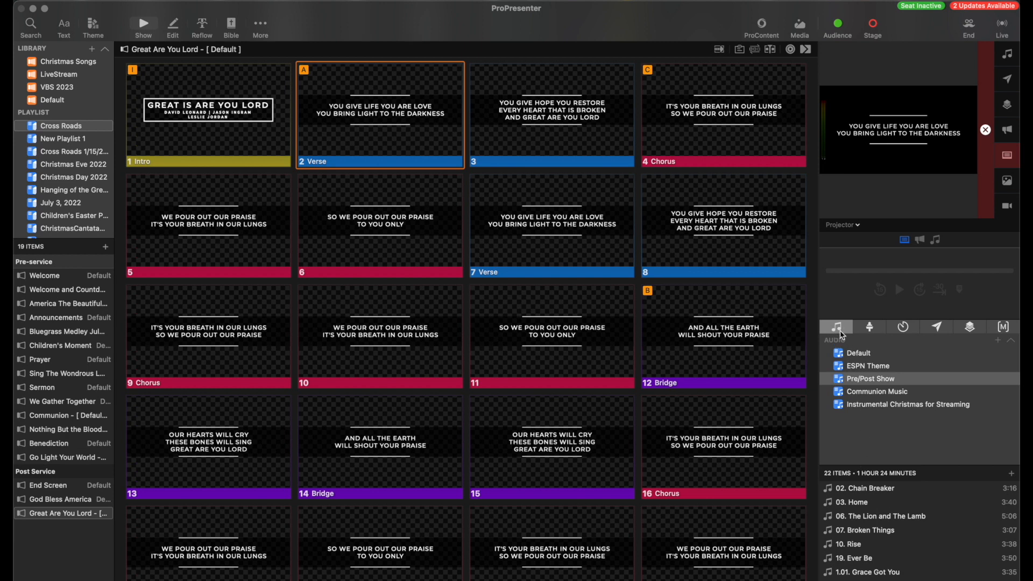
click(1004, 328)
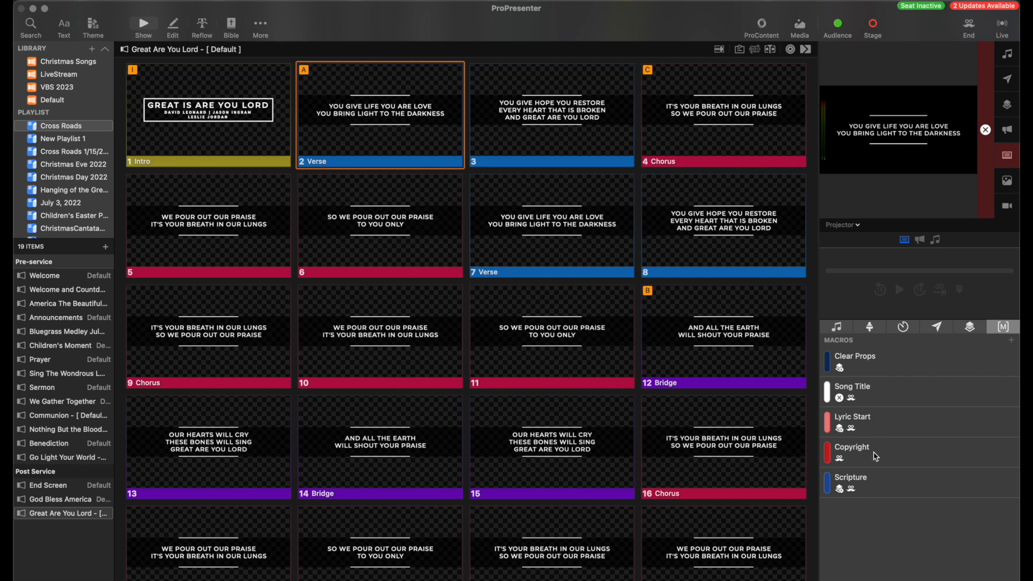
Attach the Song Title macro to the Intro slide, Lyric Start to the first Verse slide, and Copyright to the Outro slide.
drag(885, 397, 251, 146)
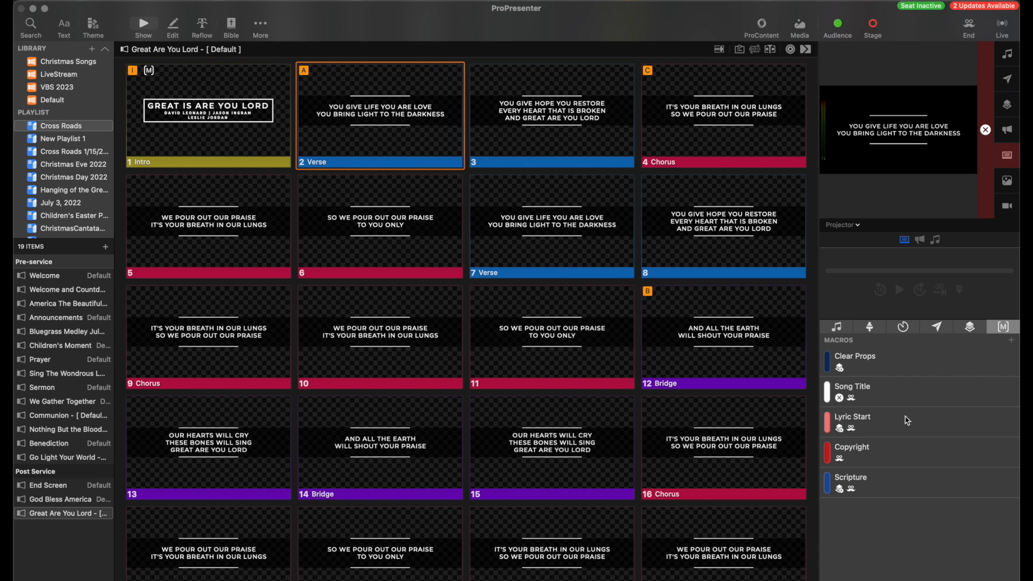
drag(907, 428, 401, 144)
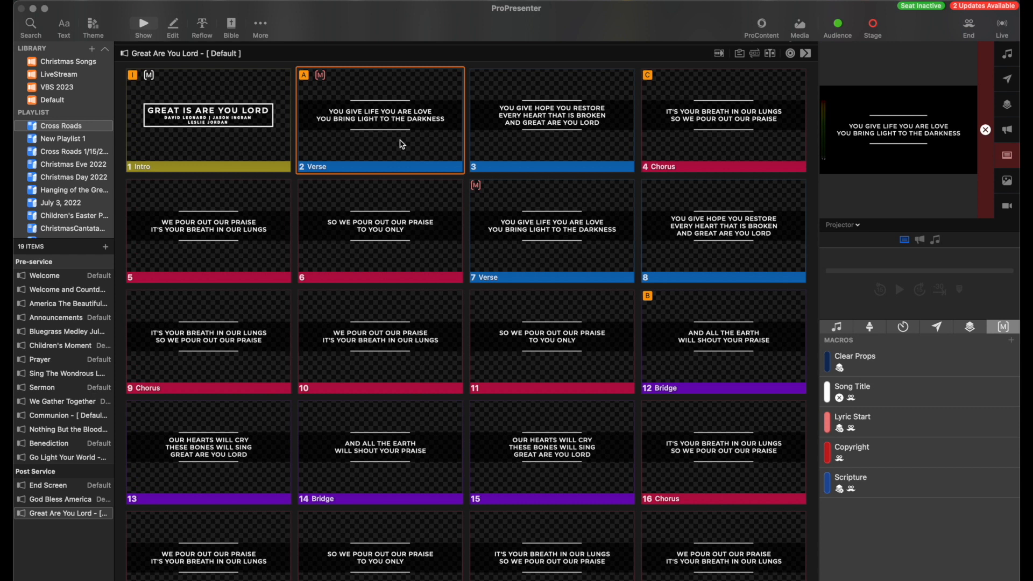
scroll(580, 392, down, 5)
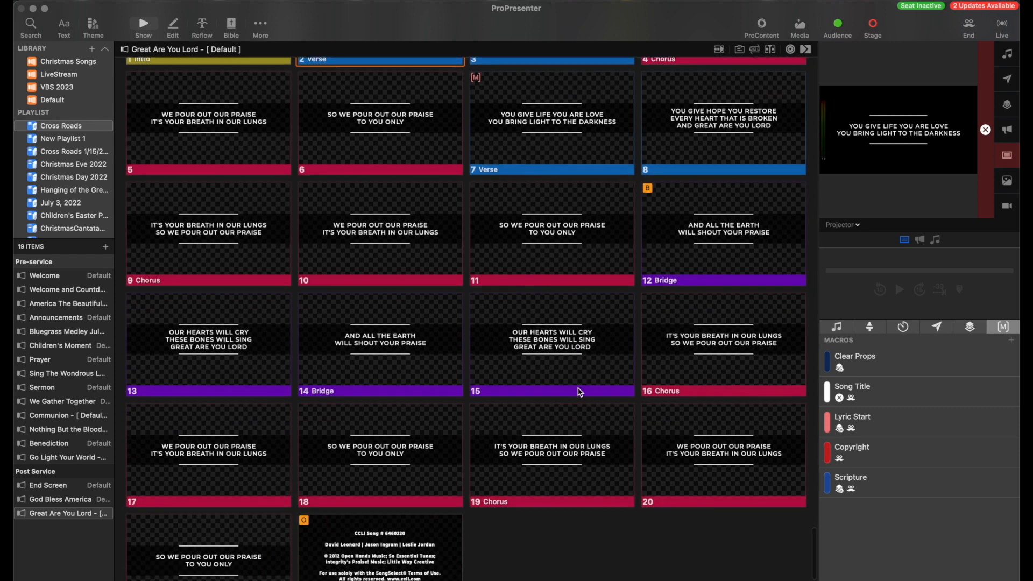
drag(904, 448, 412, 494)
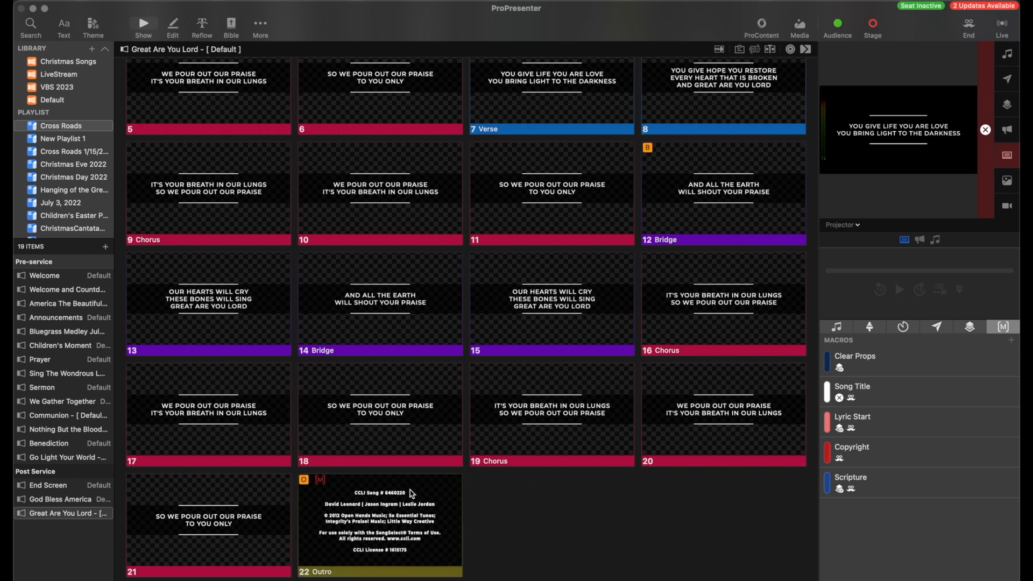
scroll(442, 385, up, 6)
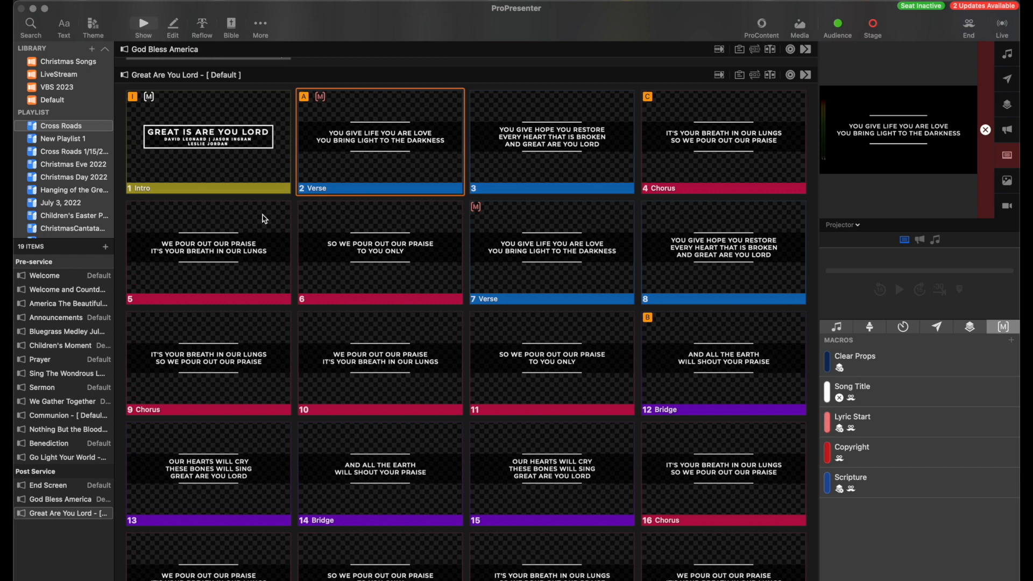
scroll(264, 219, down, 2)
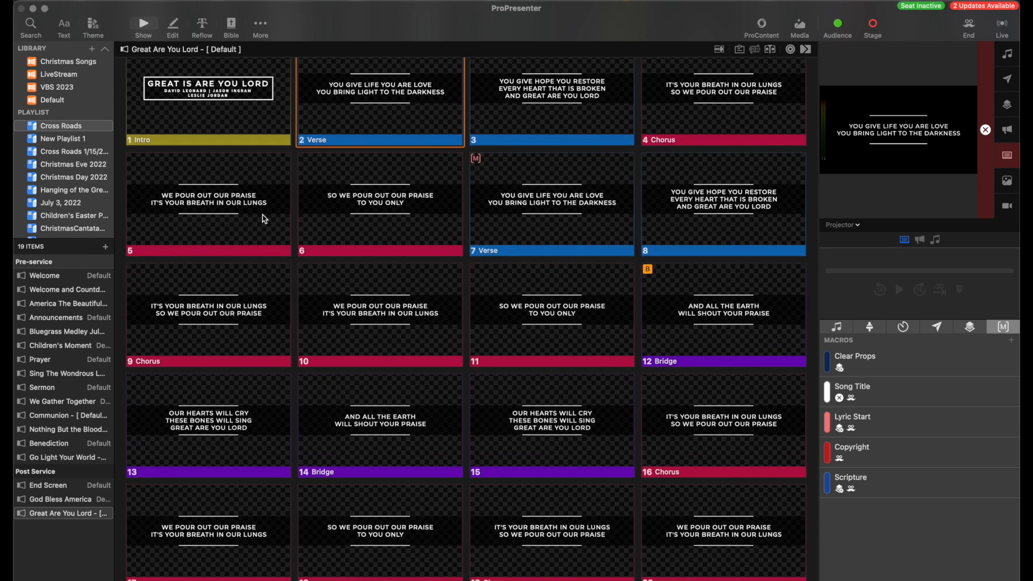
scroll(264, 219, up, 1)
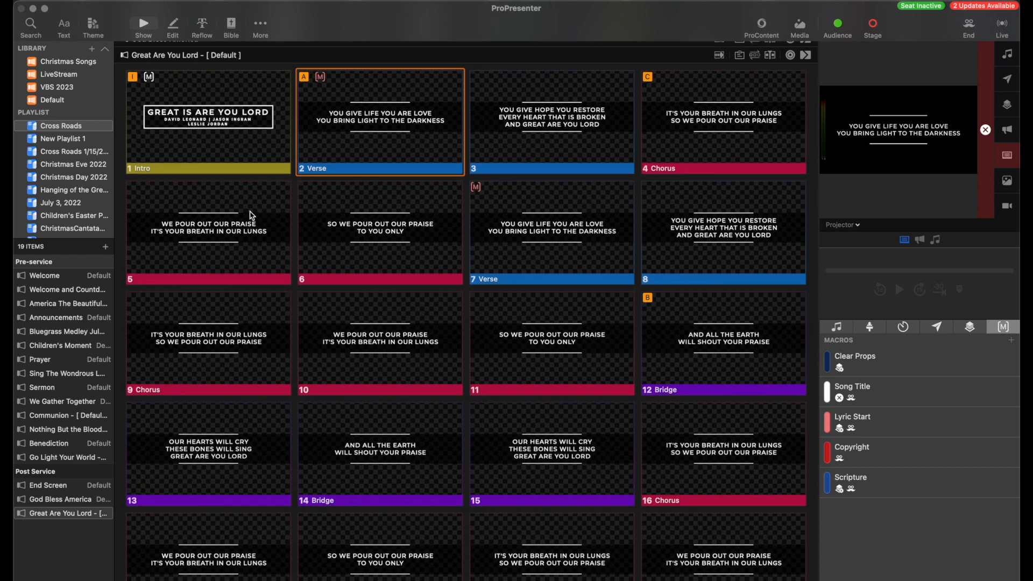